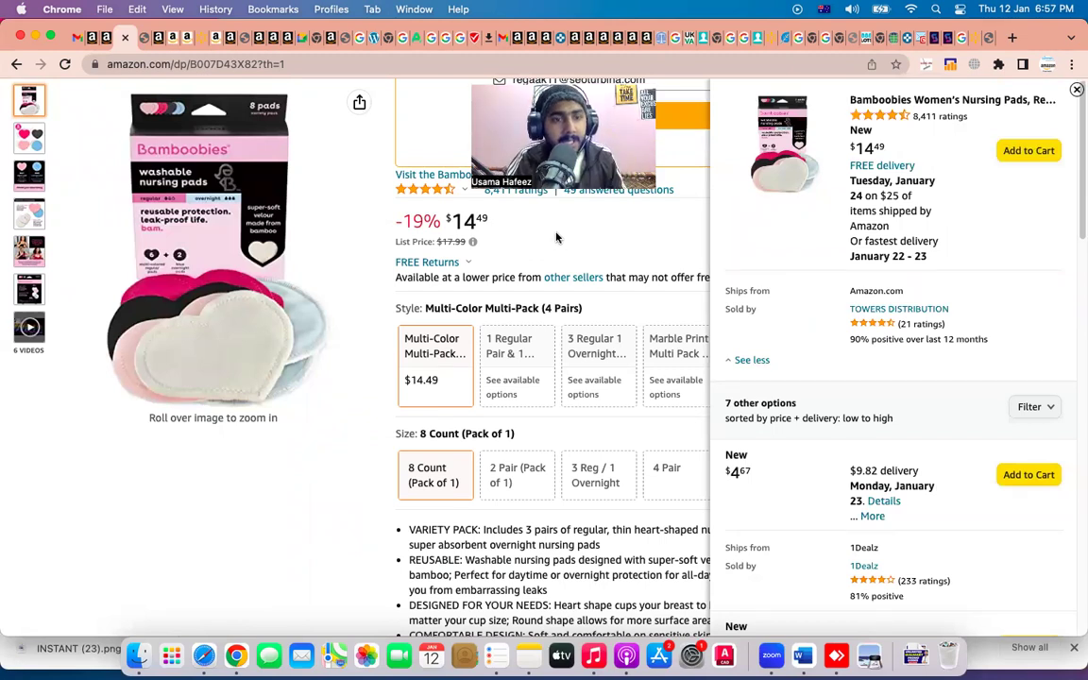
Open the listing editor for the Good Molecules Hyaluronic Acid Serum from the inventory list and show its offer details.
left_click(93, 38)
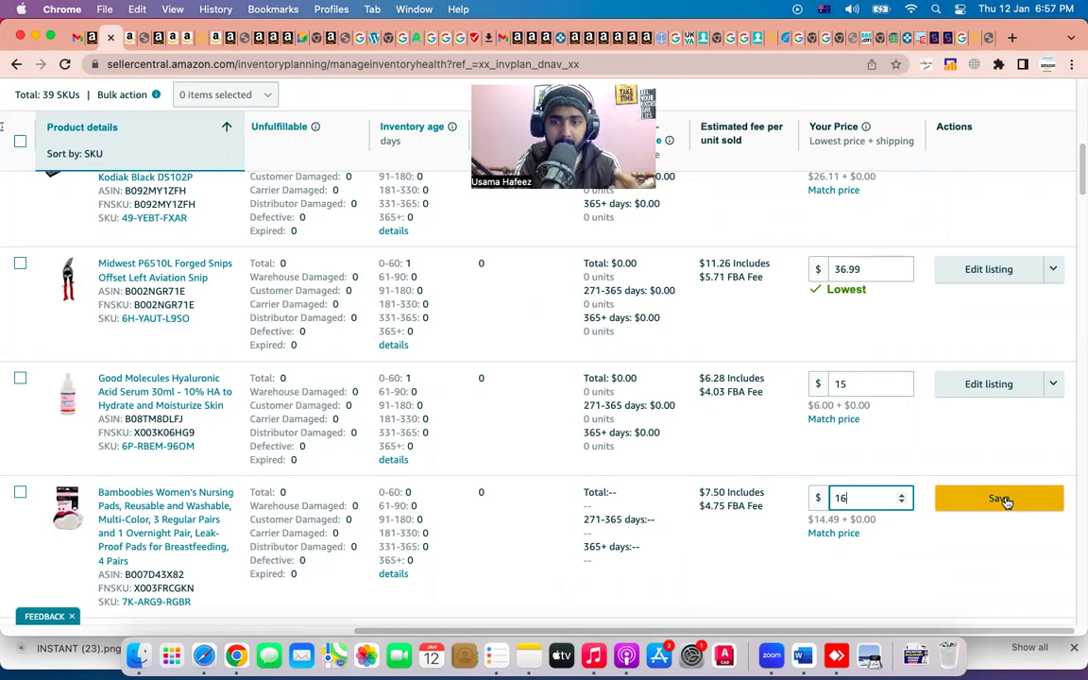
left_click(1054, 385)
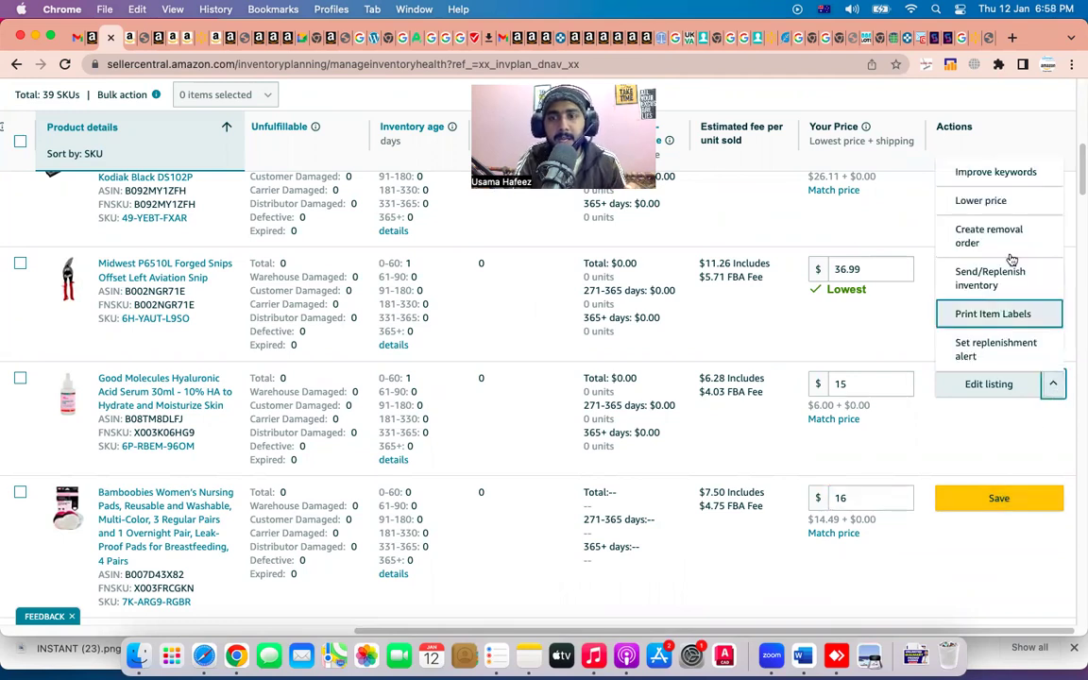
left_click(989, 385)
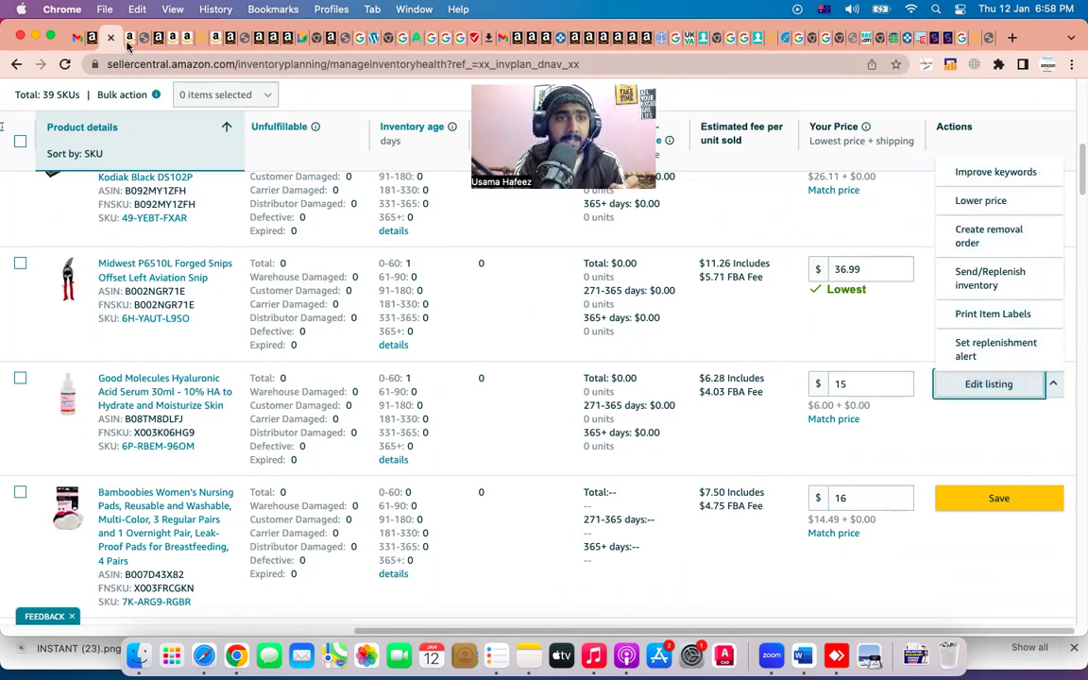
left_click(701, 451)
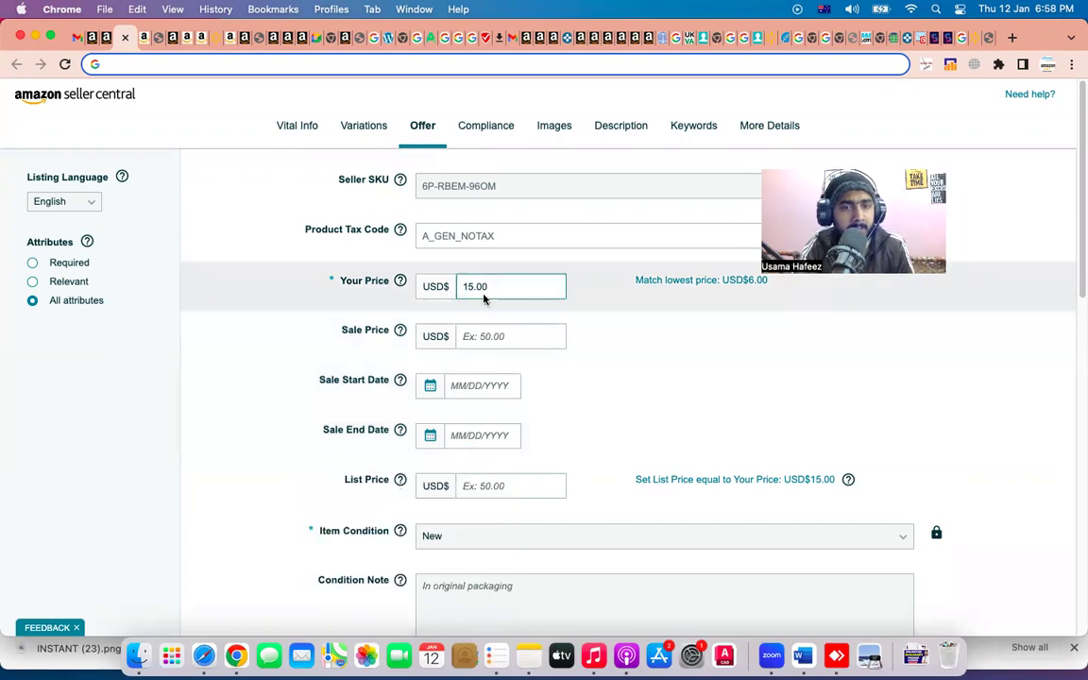
Copy the 15.00 regular price into Sale Price, and set Your Price to 17.00.
double_click(484, 289)
key("super+c")
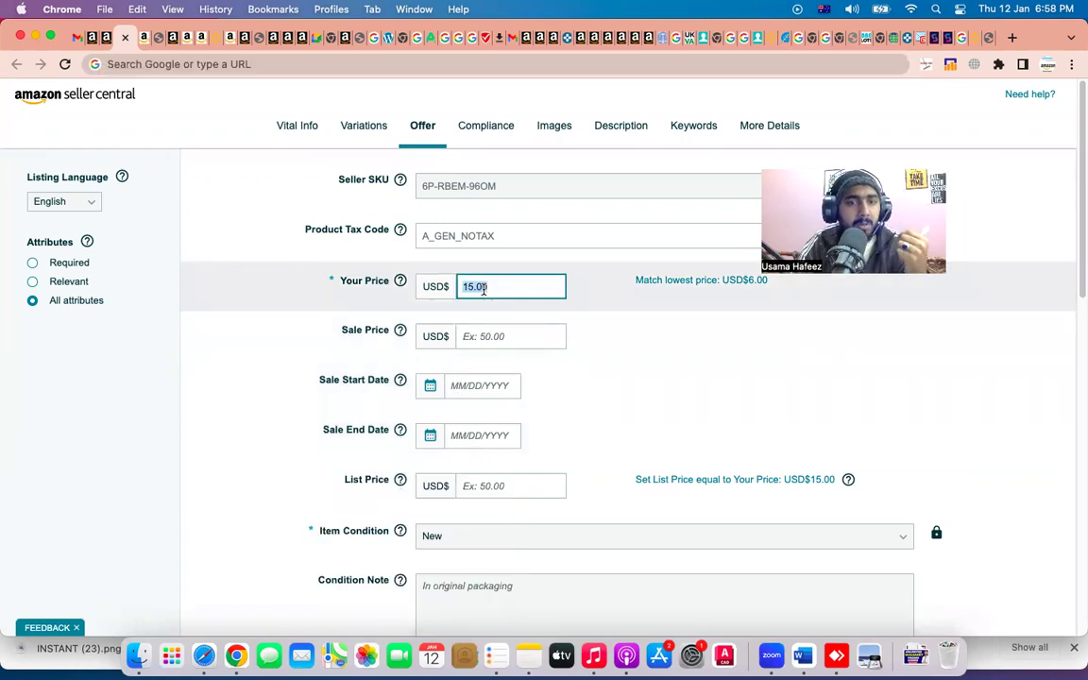
left_click(492, 338)
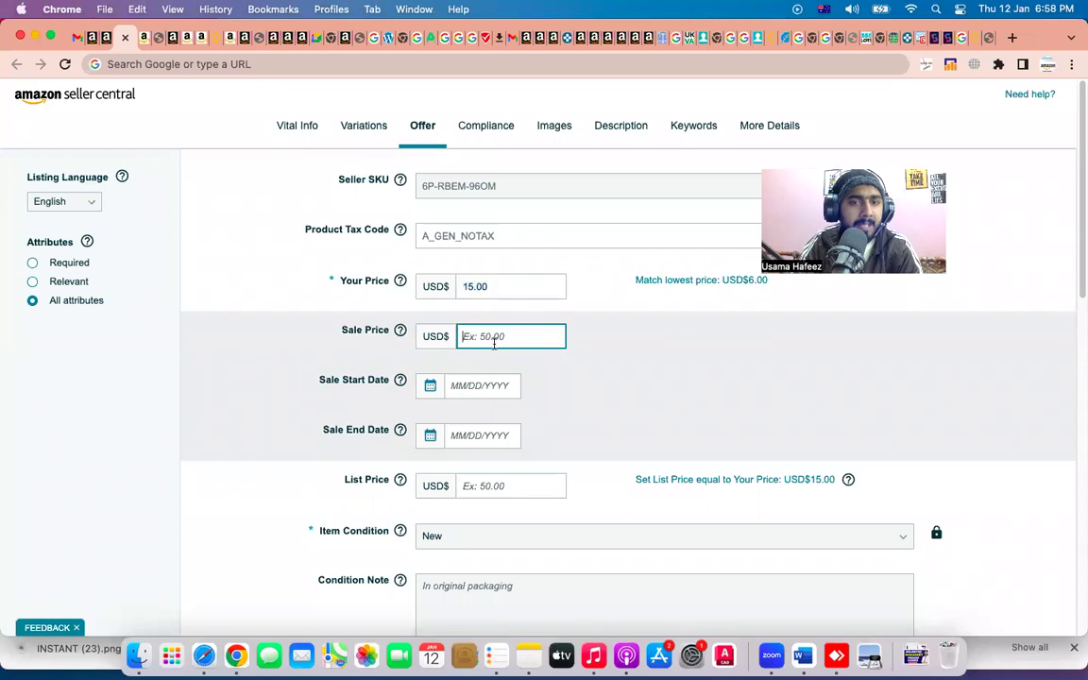
key("super+v")
double_click(498, 288)
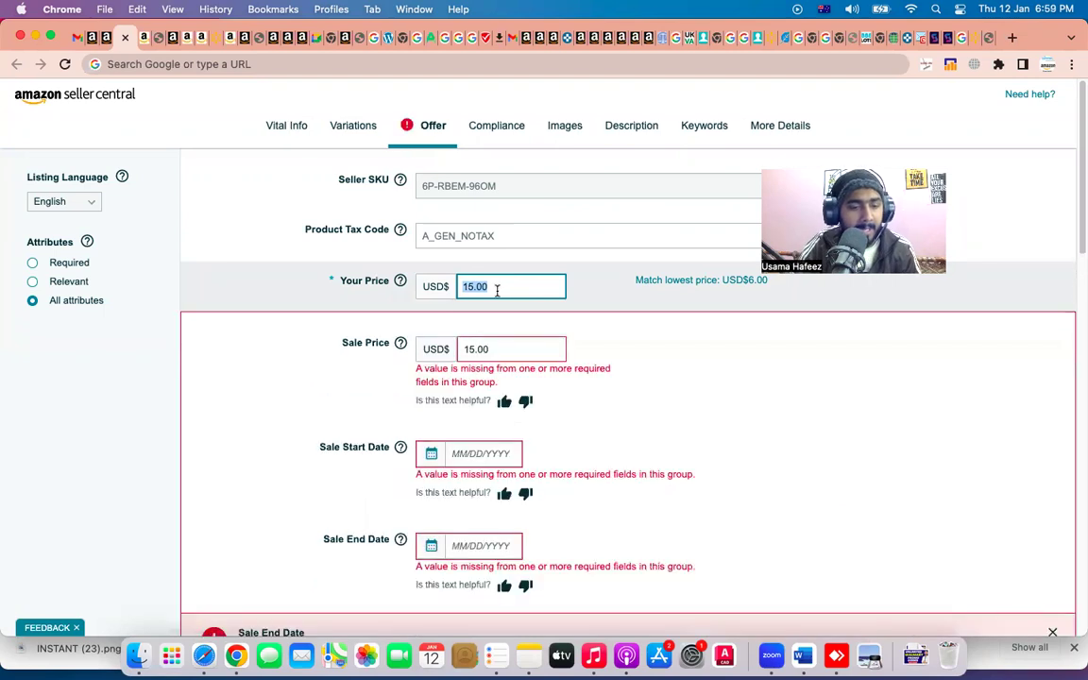
type("17")
left_click(498, 349)
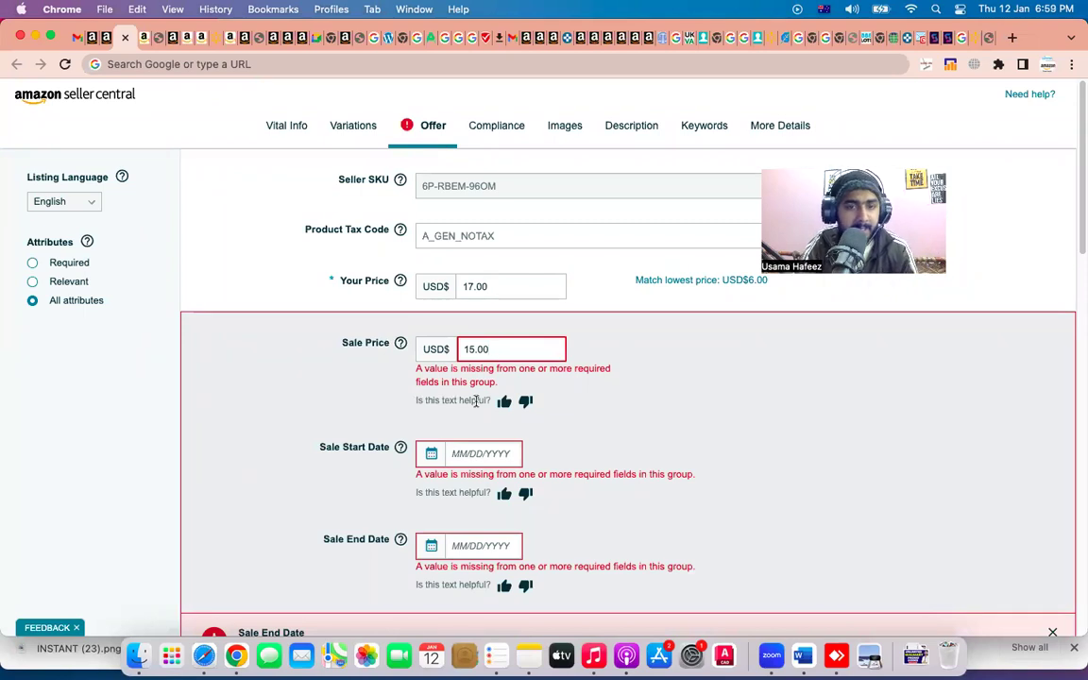
Set the Sale Start Date to 01/12/2023 and the Sale End Date to 01/18/2023.
left_click(431, 454)
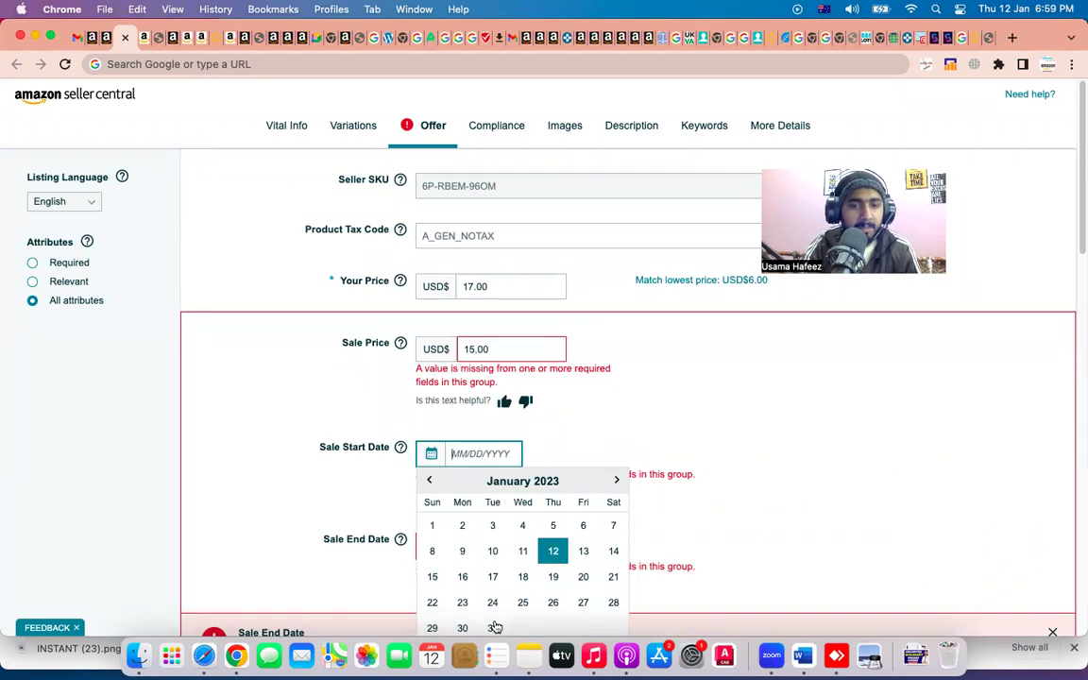
left_click(378, 559)
left_click(427, 548)
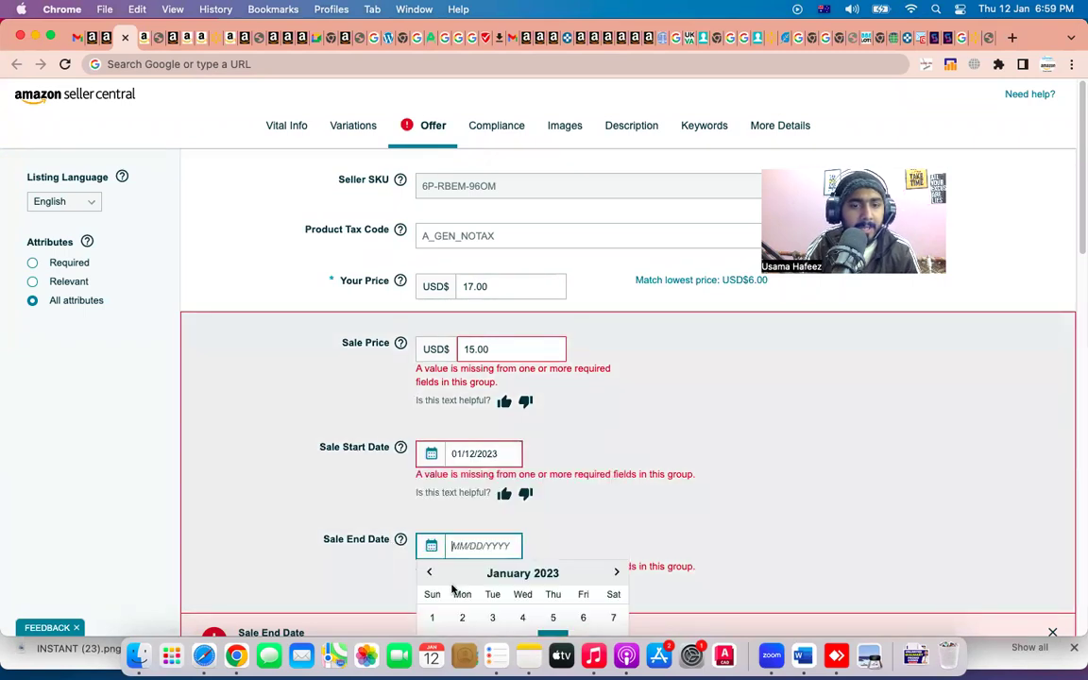
scroll(550, 590, "down", 5)
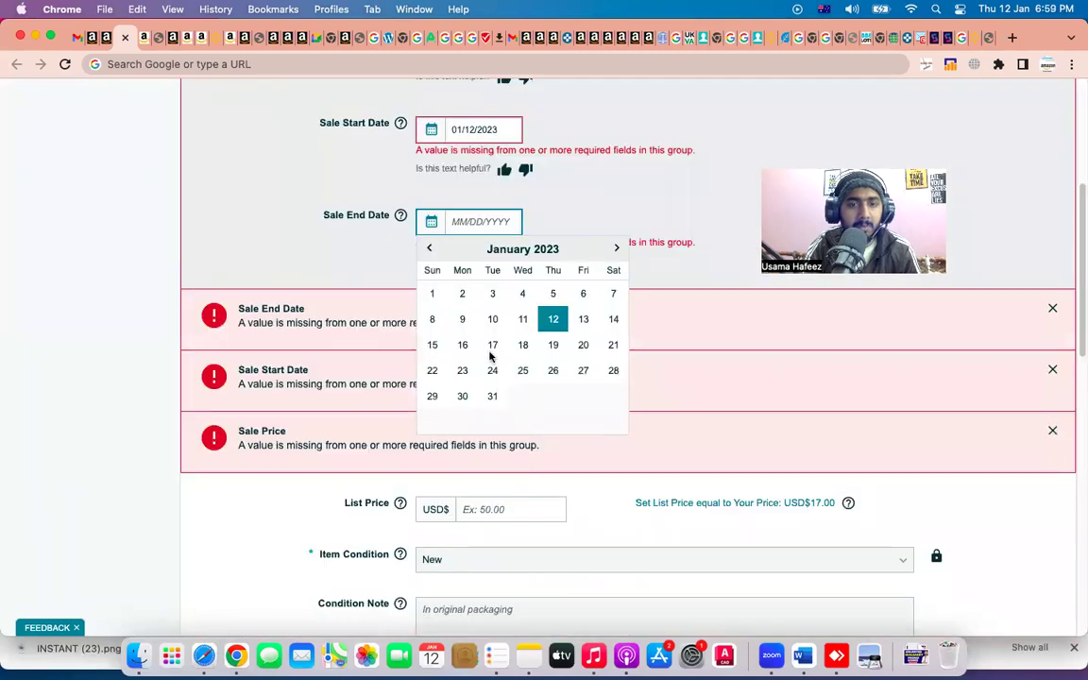
key("Escape")
scroll(518, 349, "down", 1)
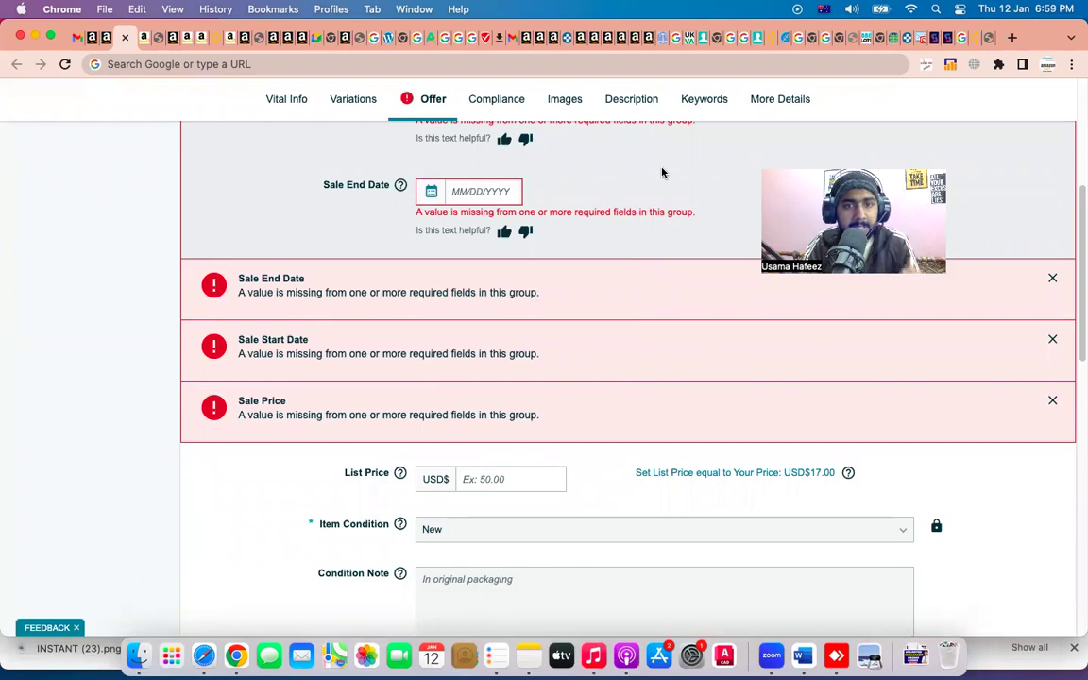
scroll(607, 309, "up", 3)
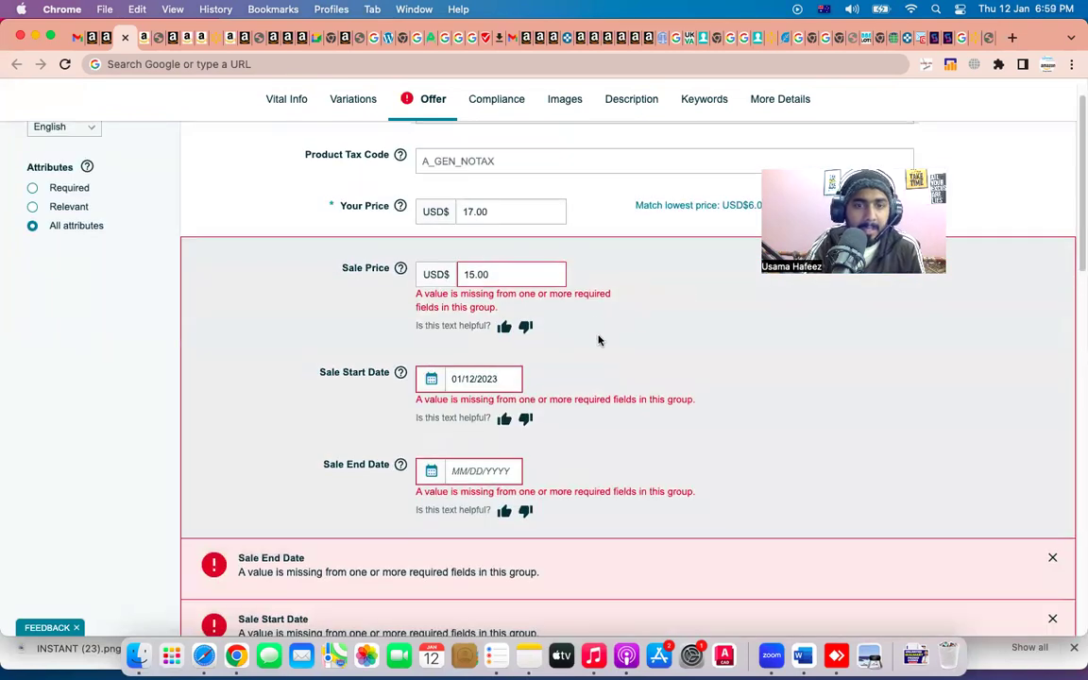
left_click(436, 477)
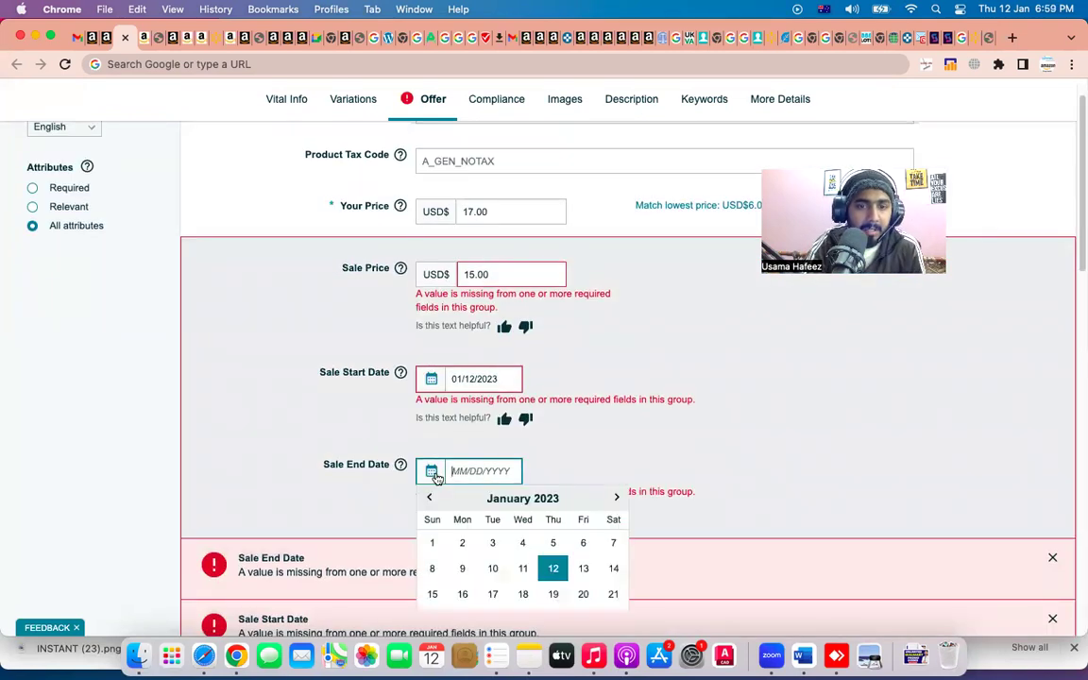
left_click(522, 594)
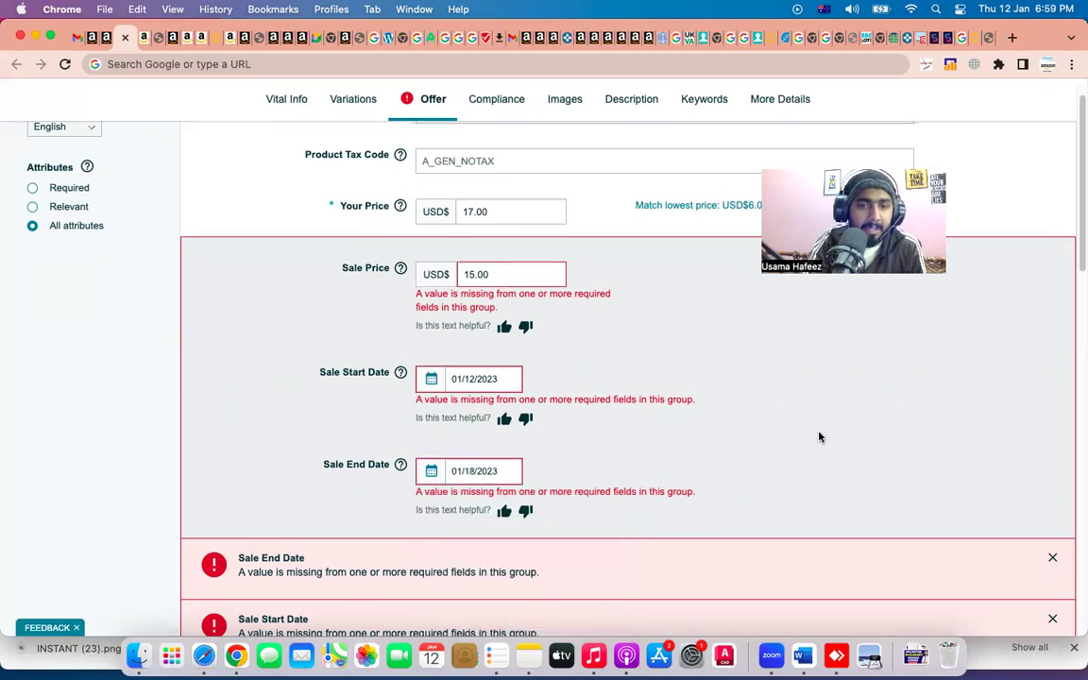
left_click(131, 344)
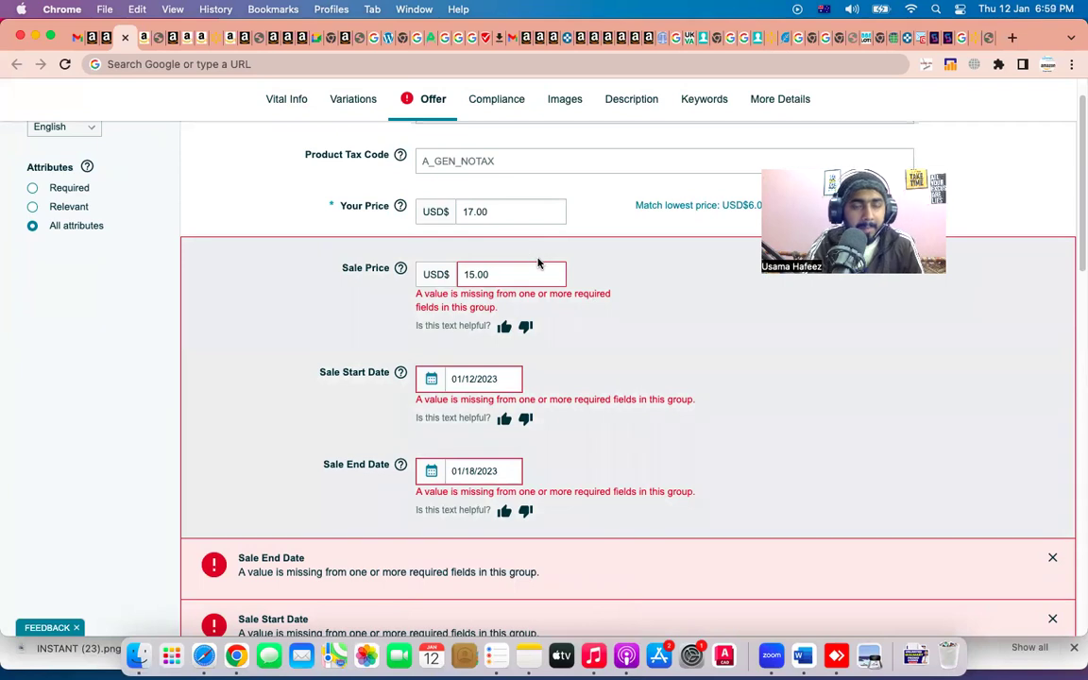
Examine the remaining offer fields, including the gift wrap options, the sale dates and the List Price.
scroll(554, 274, "down", 5)
scroll(560, 309, "down", 2)
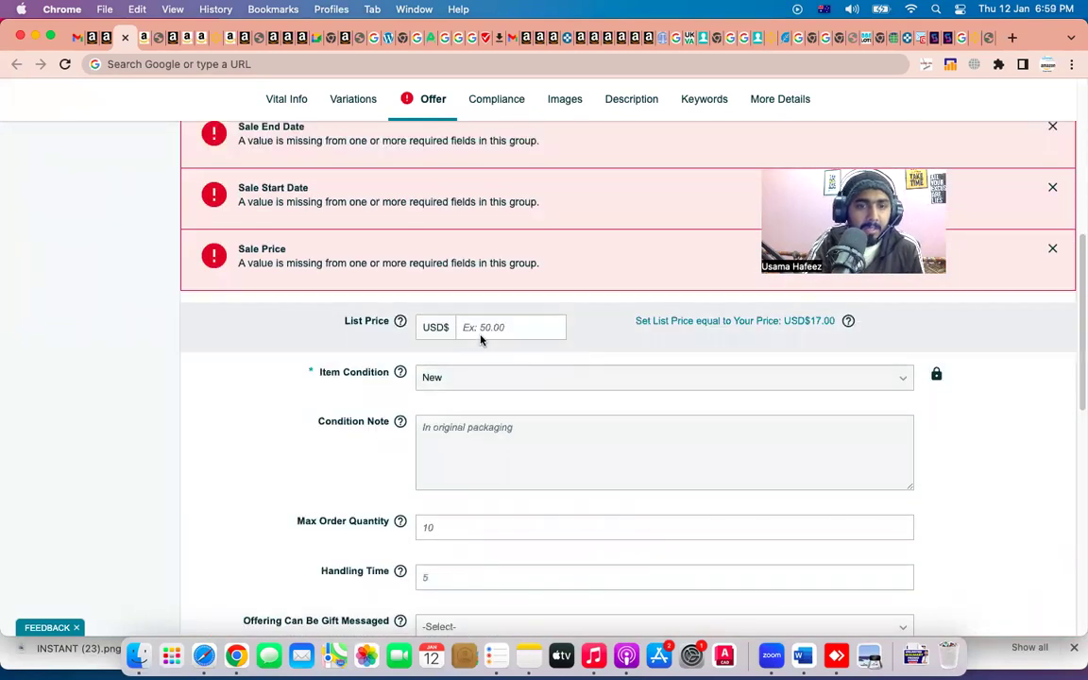
scroll(483, 334, "down", 5)
left_click(480, 331)
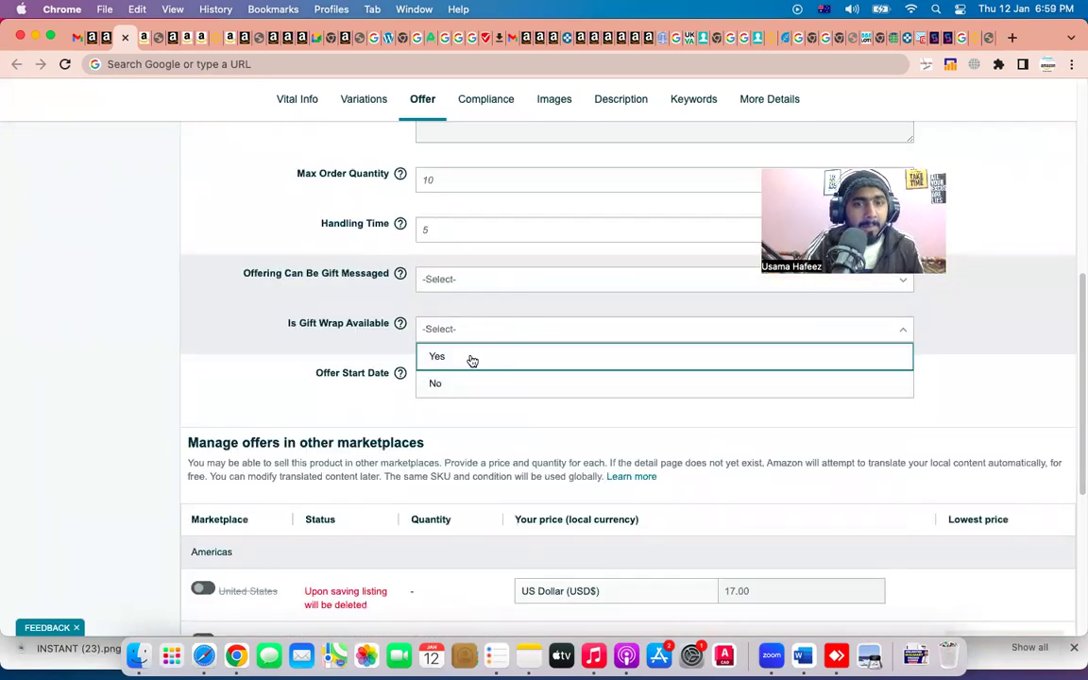
scroll(437, 301, "up", 7)
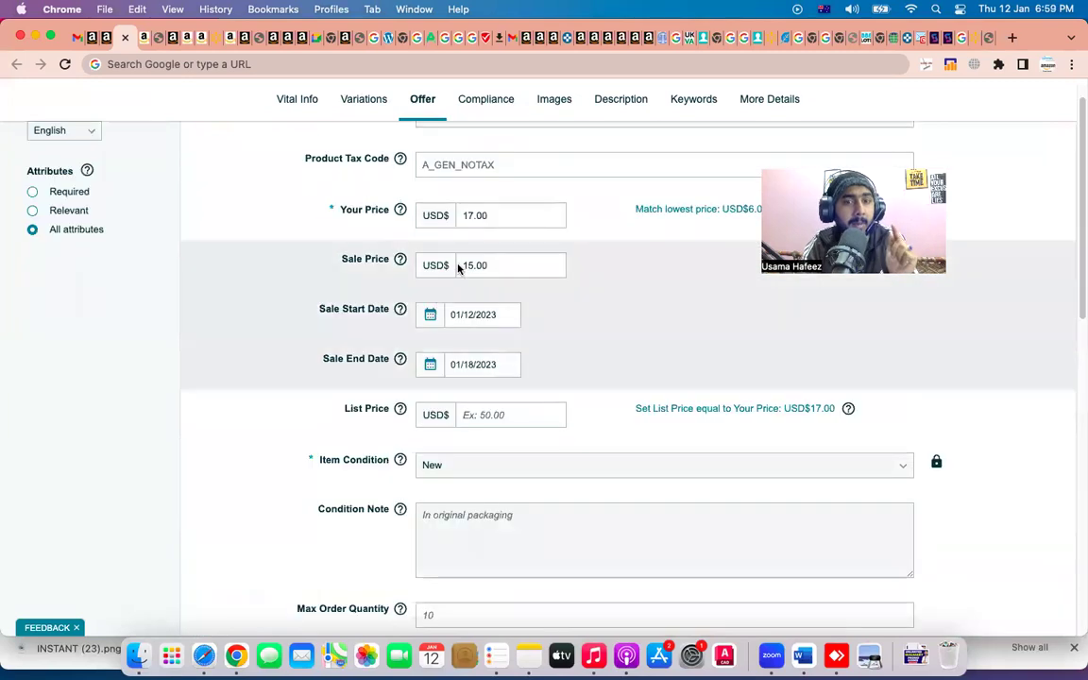
left_click(485, 217)
left_click(476, 315)
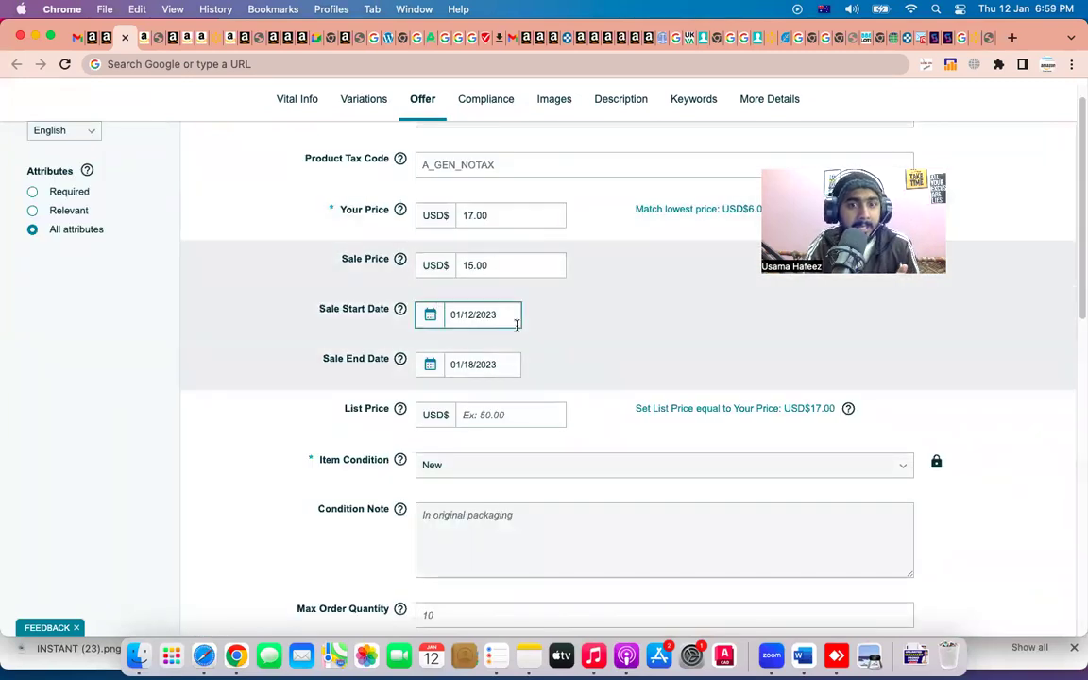
scroll(518, 324, "down", 2)
left_click(492, 298)
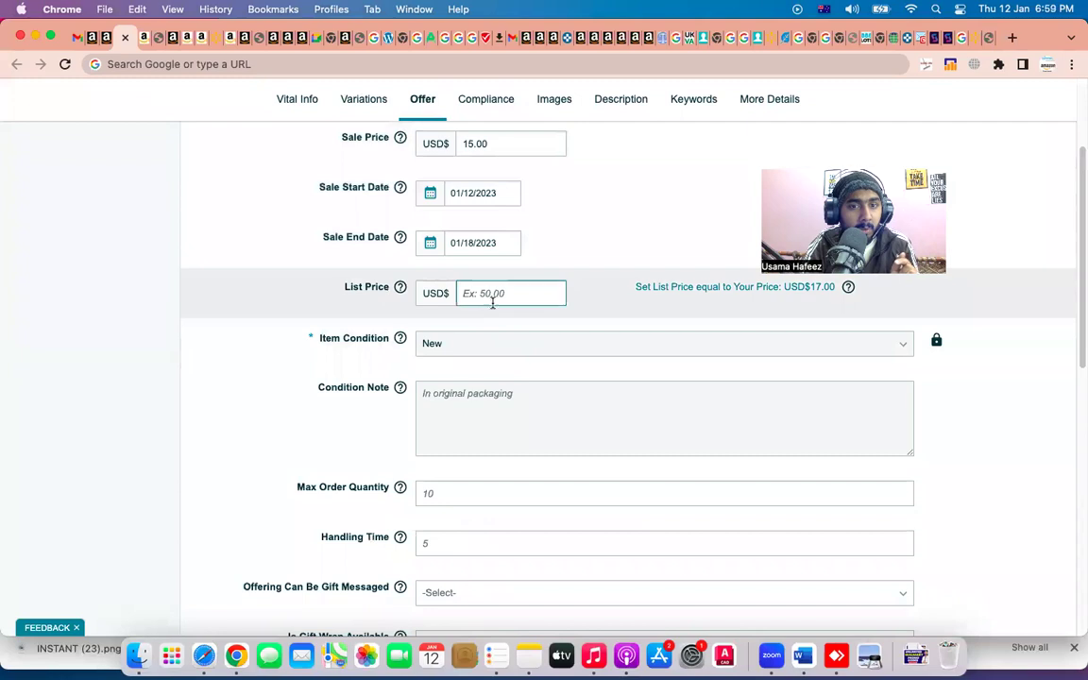
left_click(713, 304)
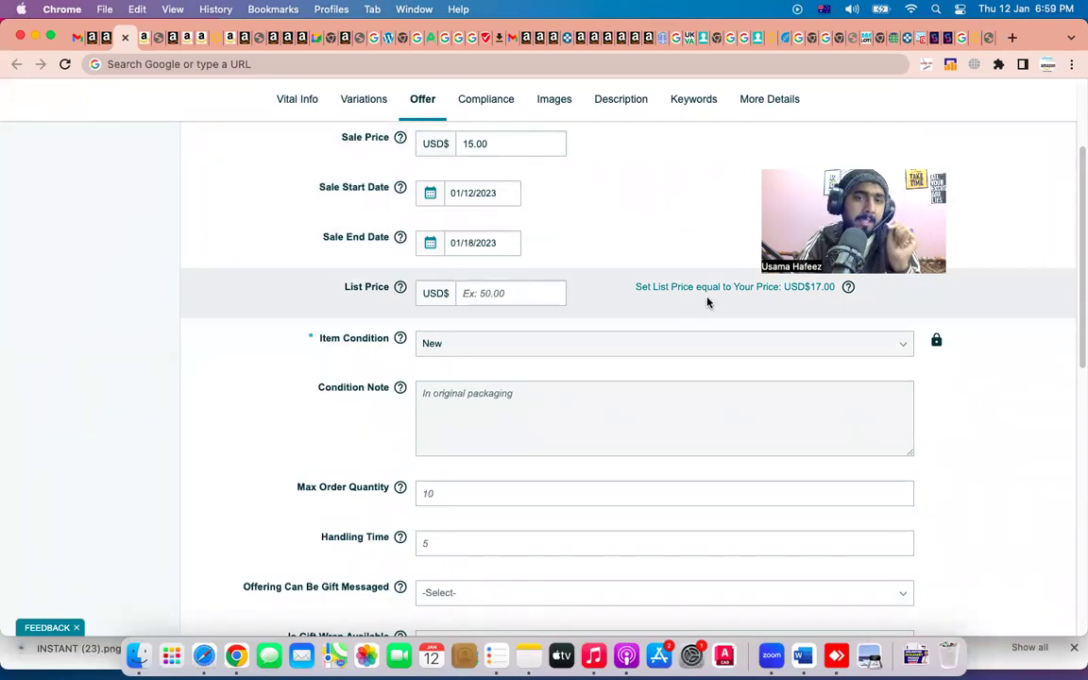
Review the Sale Price and its start date against Your Price for the serum offer.
scroll(528, 298, "up", 3)
left_click(495, 266)
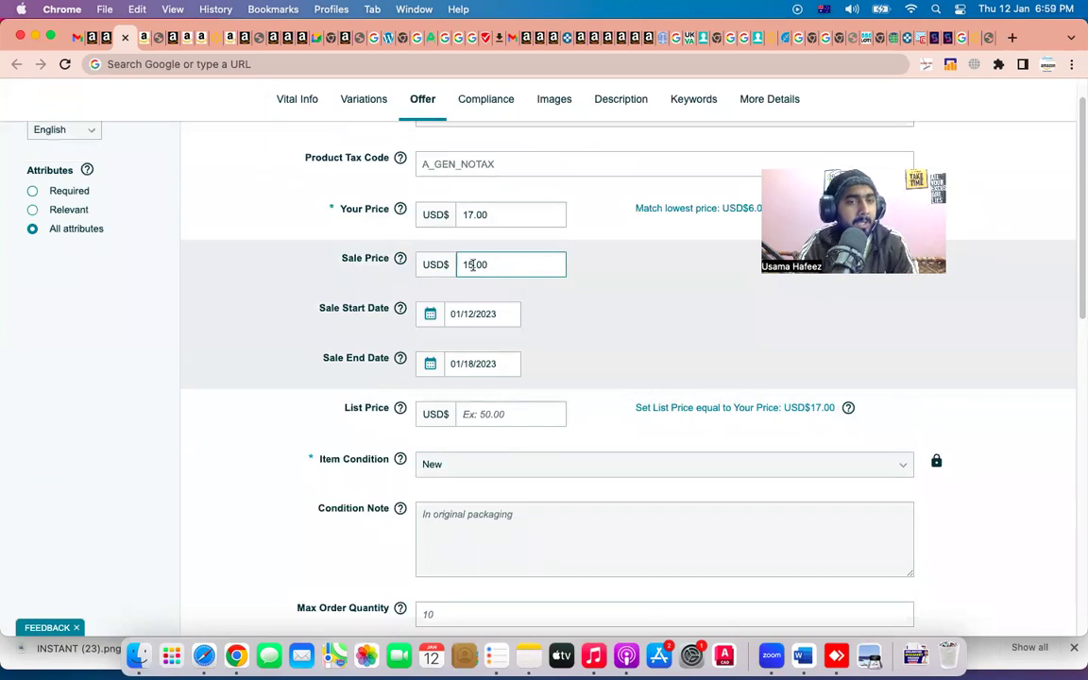
left_click(478, 313)
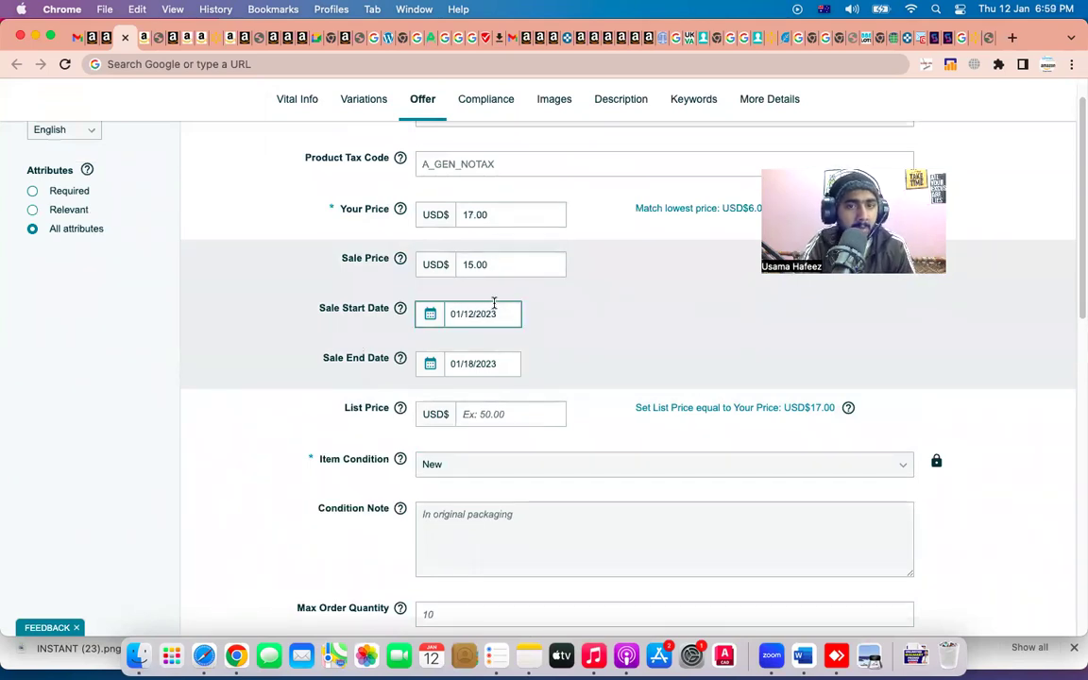
left_click(481, 267)
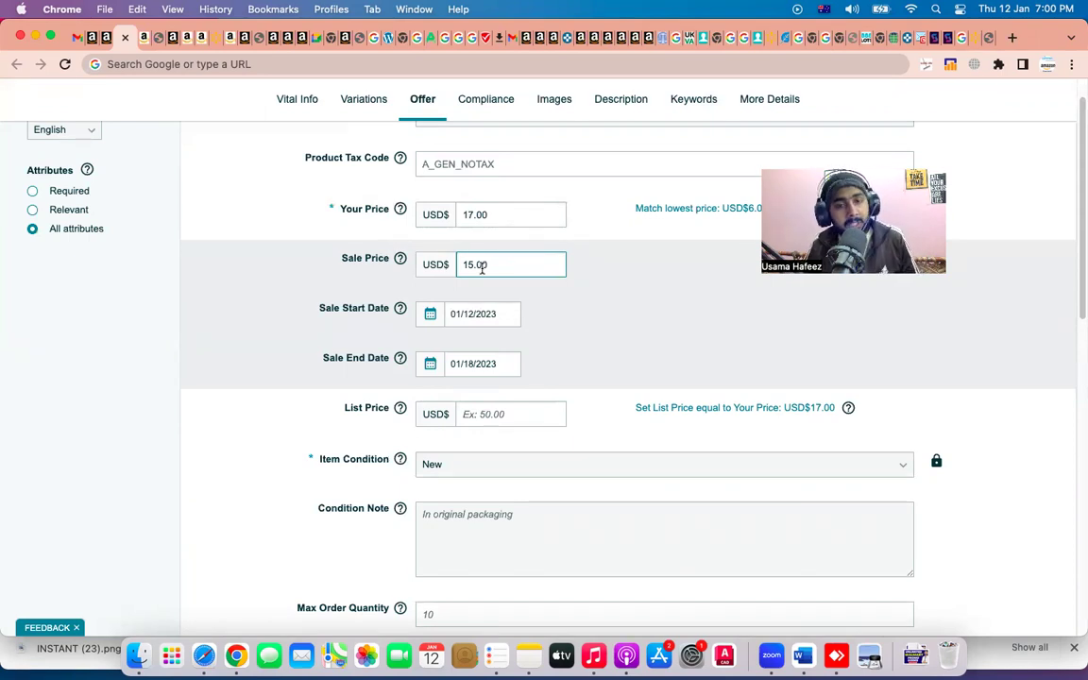
type("0")
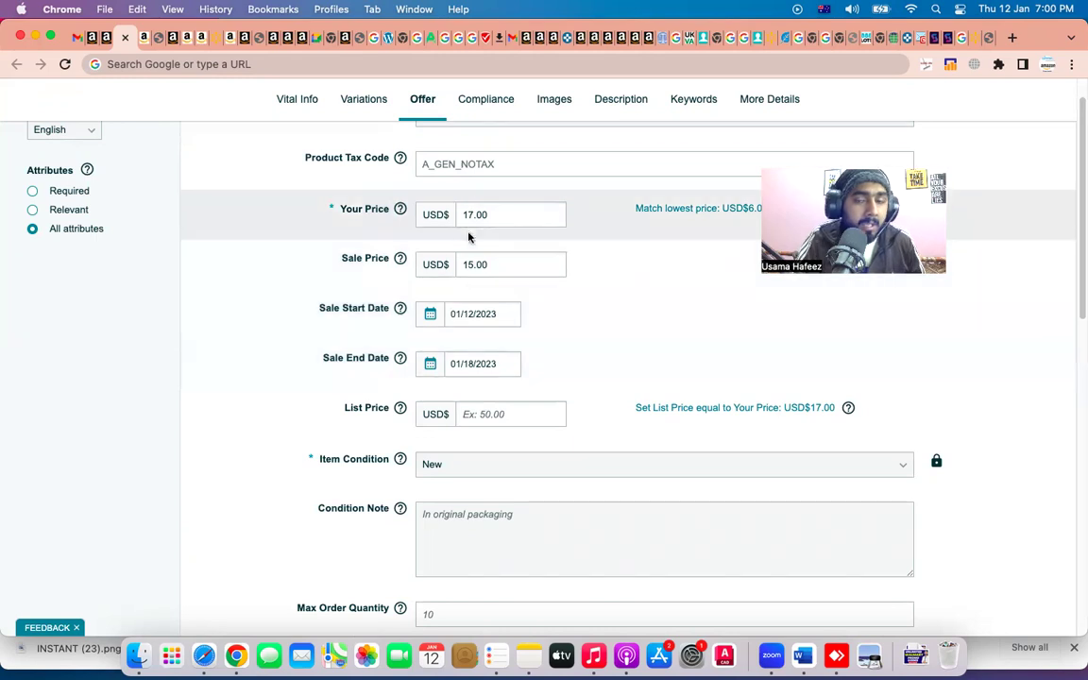
scroll(387, 328, "up", 2)
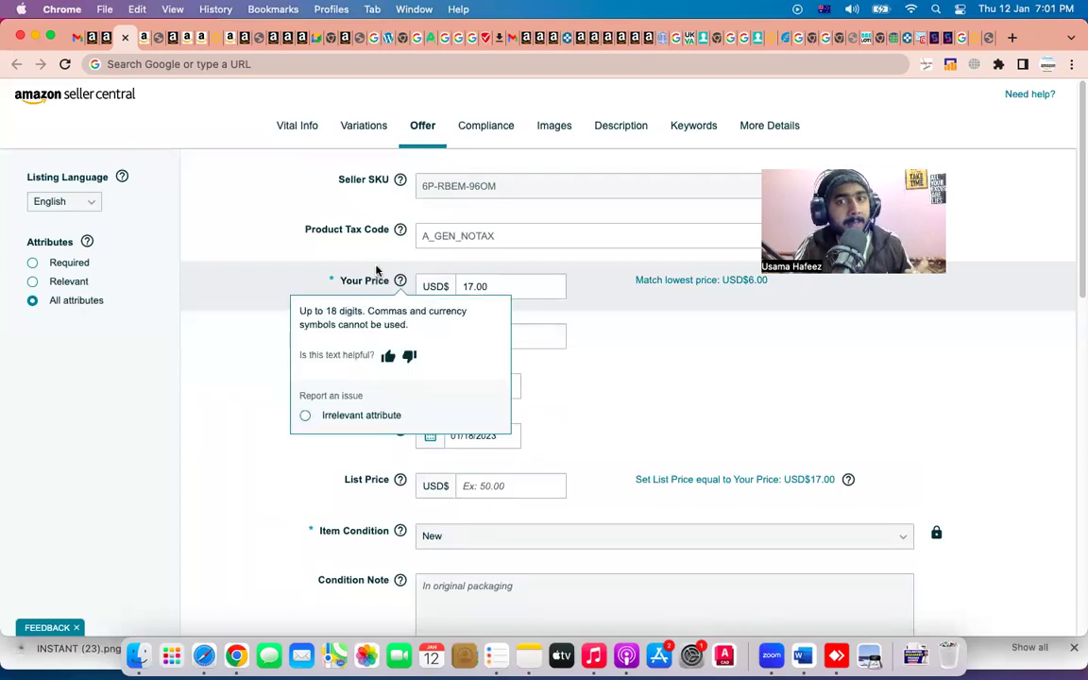
left_click(557, 236)
Switch to the other browser profile and open the Amazon Courses folder in Google Drive.
left_click(1049, 65)
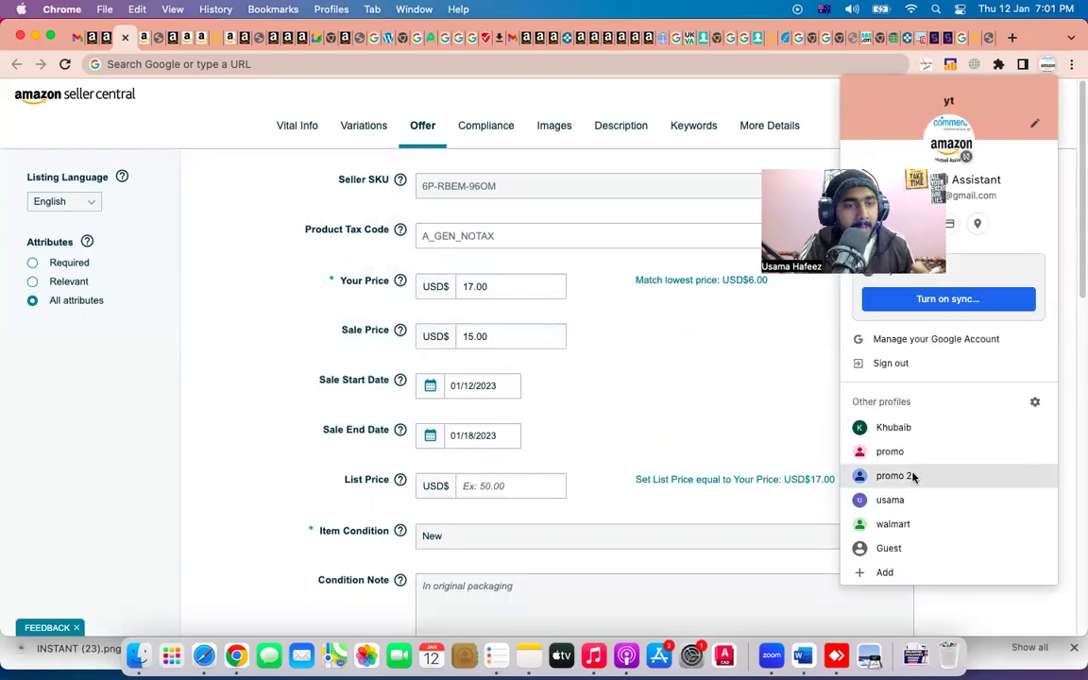
left_click(890, 500)
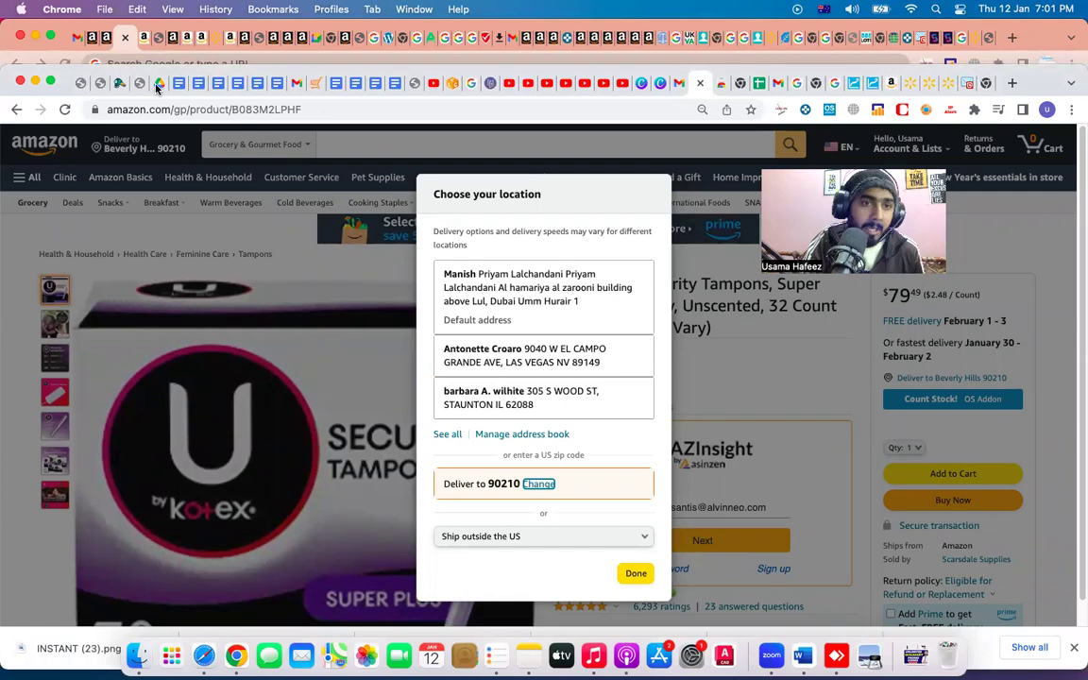
left_click(158, 84)
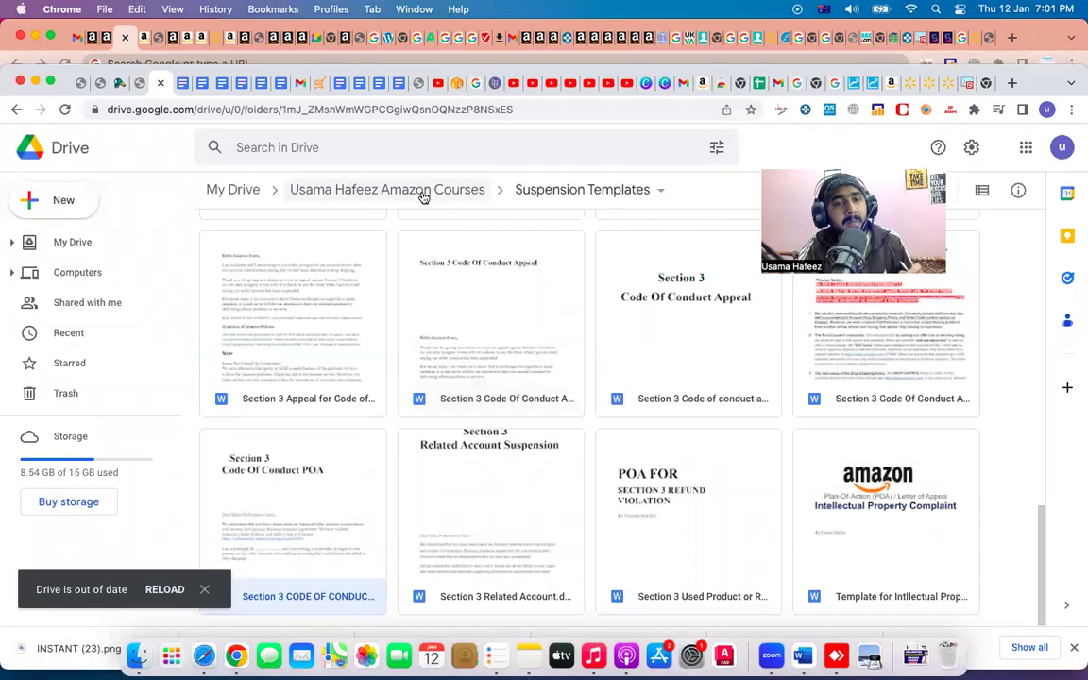
left_click(424, 193)
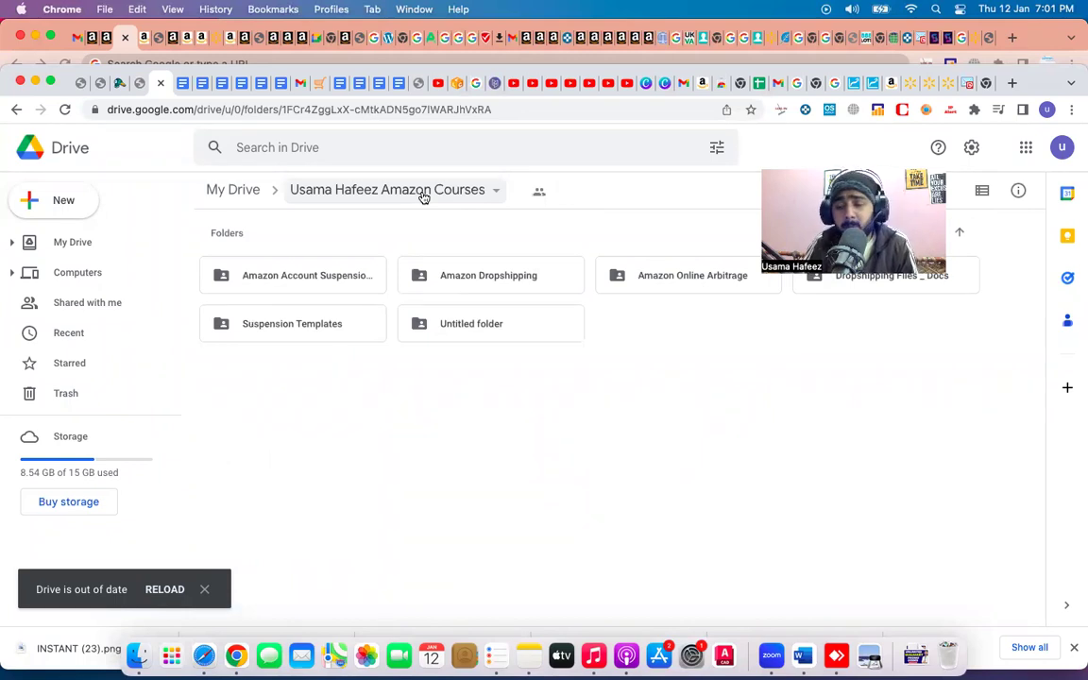
Open the Amazon Online Arbitrage folder and look through its lecture videos.
double_click(632, 278)
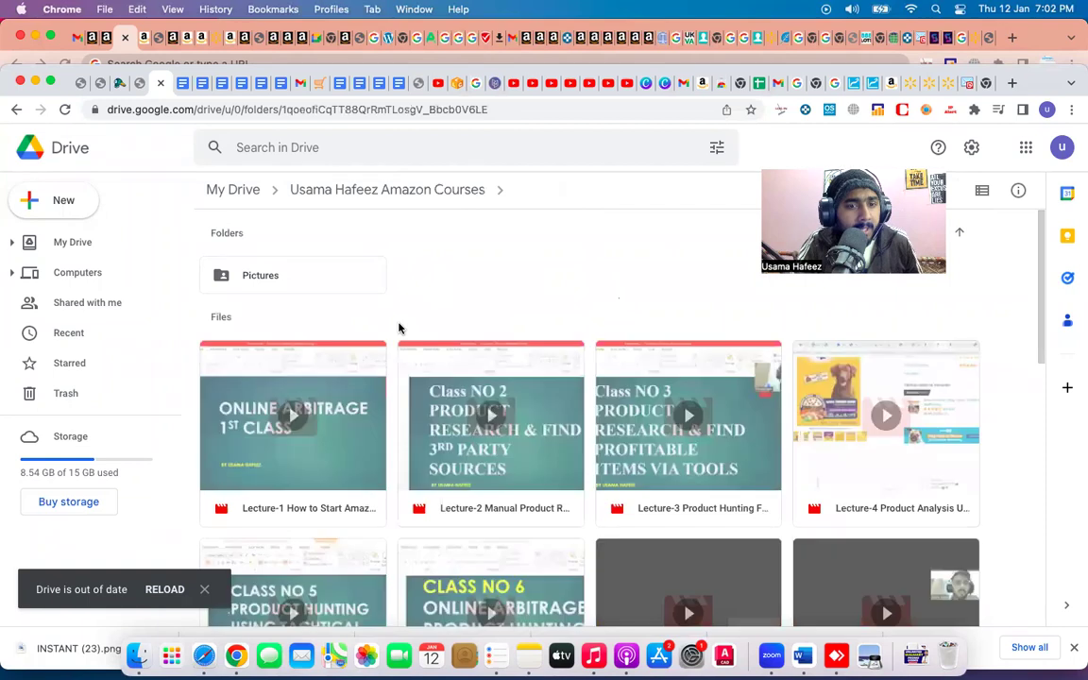
scroll(387, 328, "down", 8)
scroll(358, 328, "up", 6)
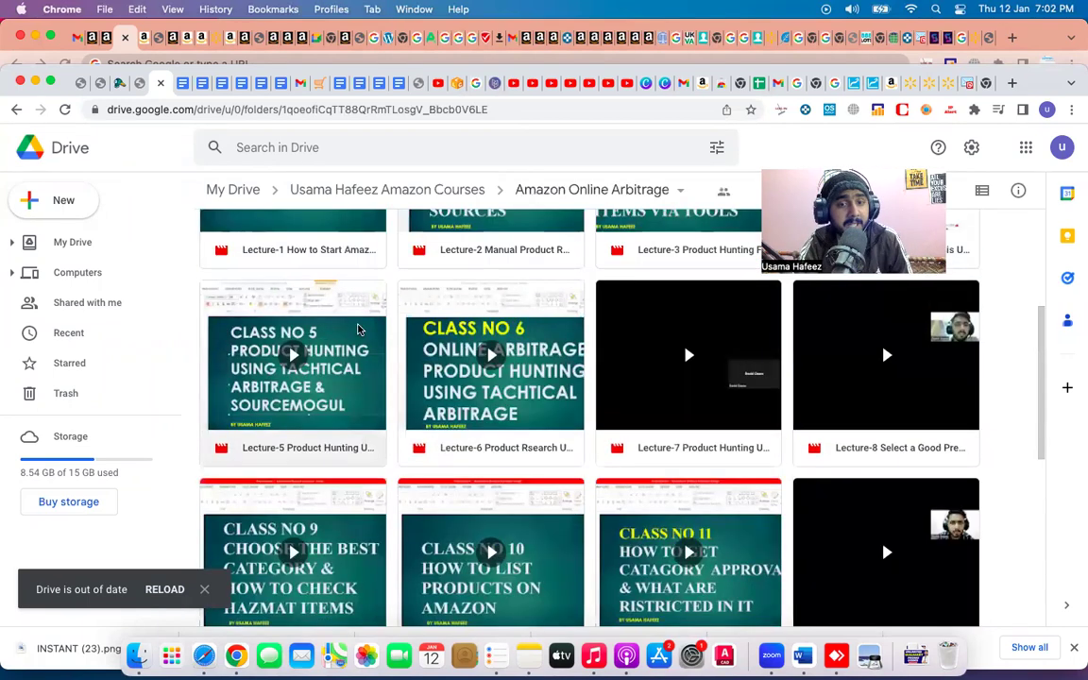
Return to the courses folder, open the Amazon Account Suspension folder and look through its lectures.
left_click(15, 110)
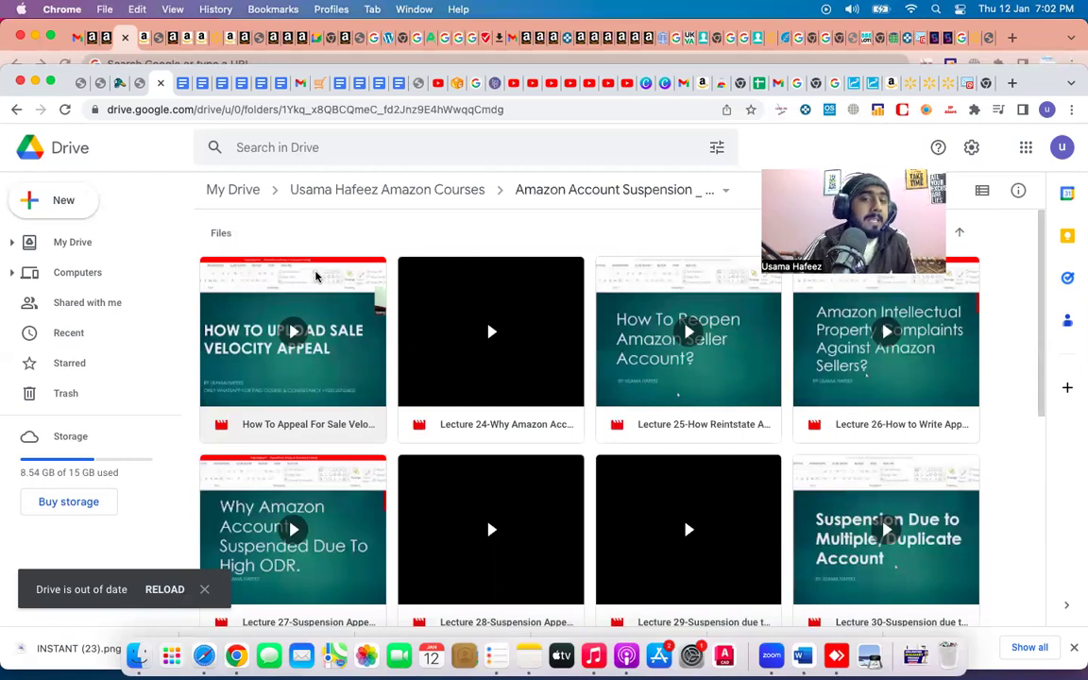
scroll(378, 382, "down", 5)
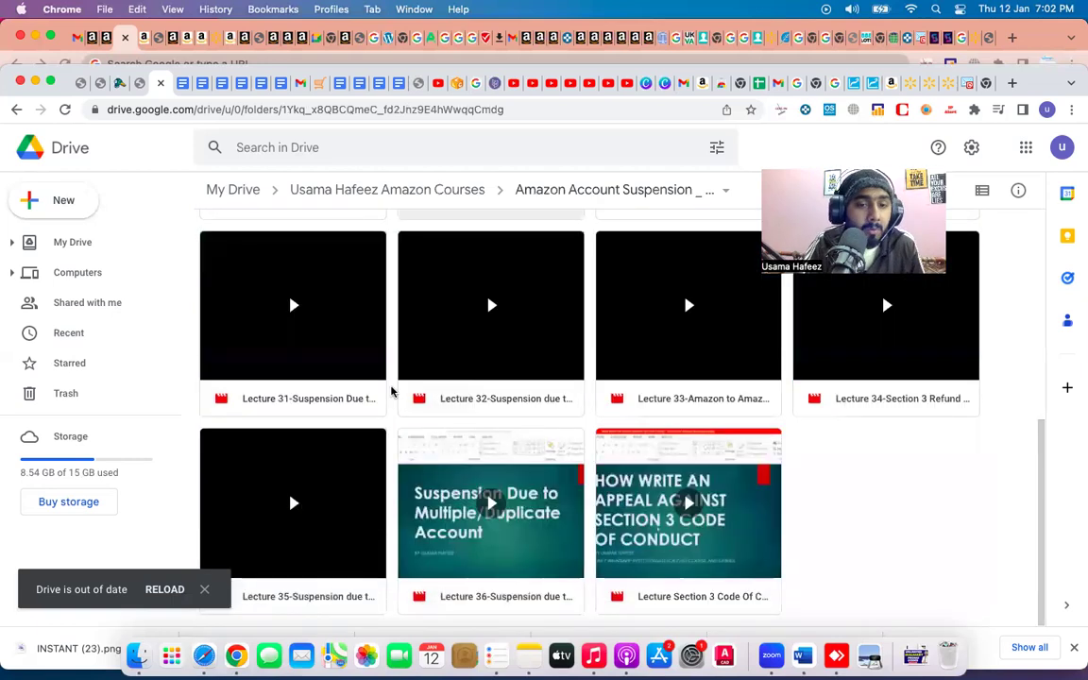
Return to the courses folder, open Suspension Templates and its -POA-Late-Dispatch-Rate document, and go back to the templates folder.
left_click(14, 110)
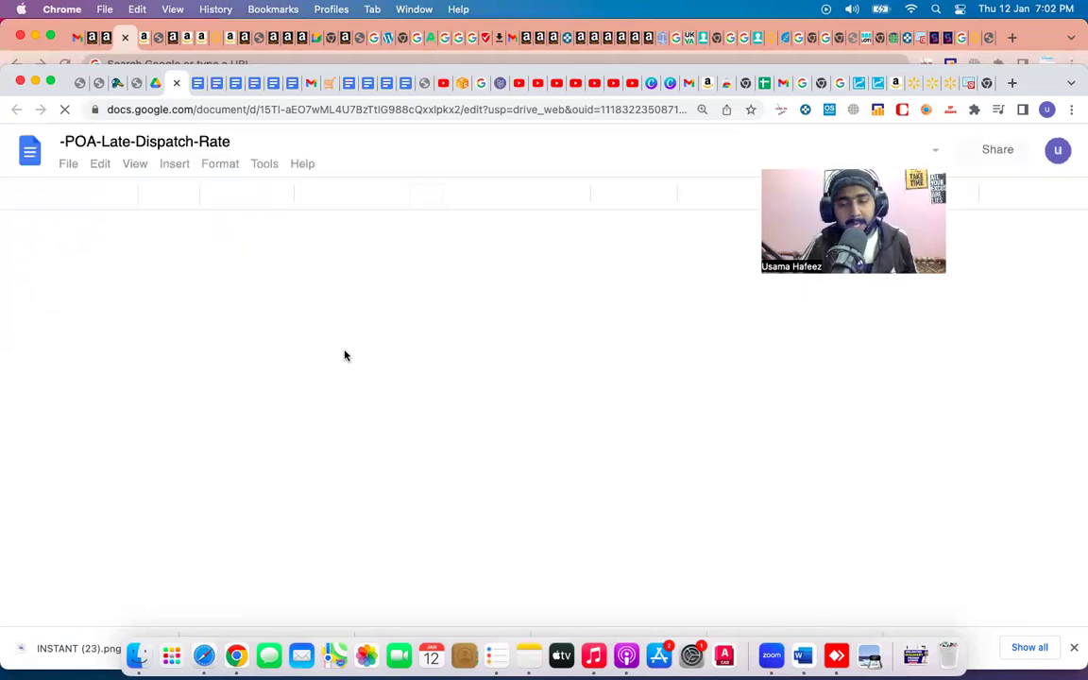
left_click(166, 86)
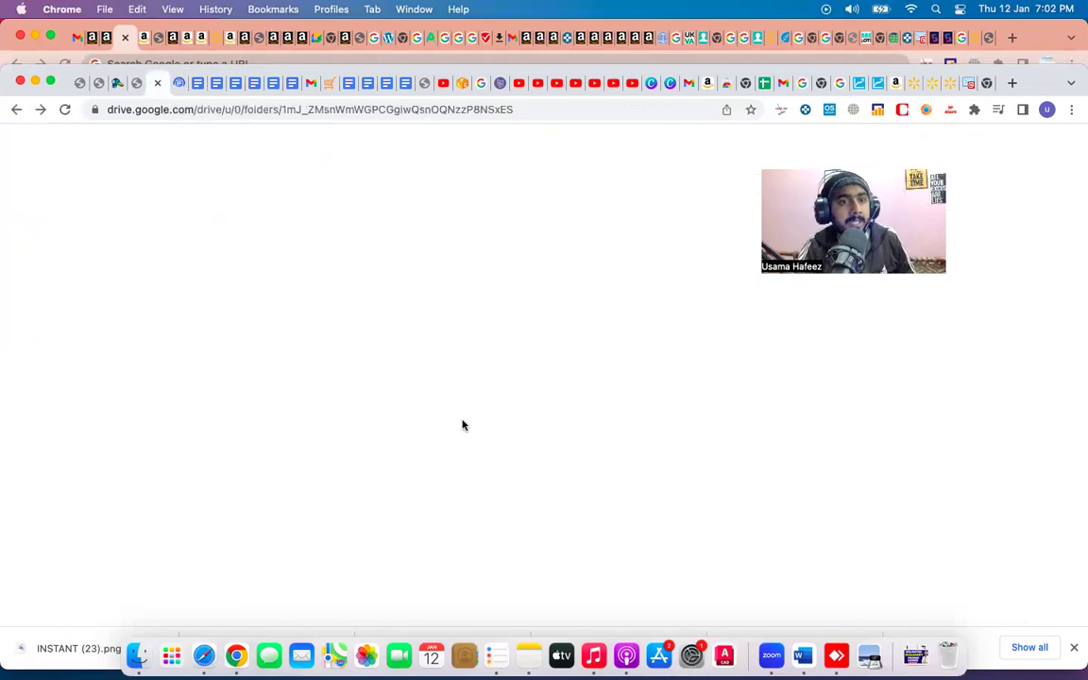
Show the paid course and consultancy contact note in Notes, return to Chrome and look through the Suspension Templates files.
left_click(529, 655)
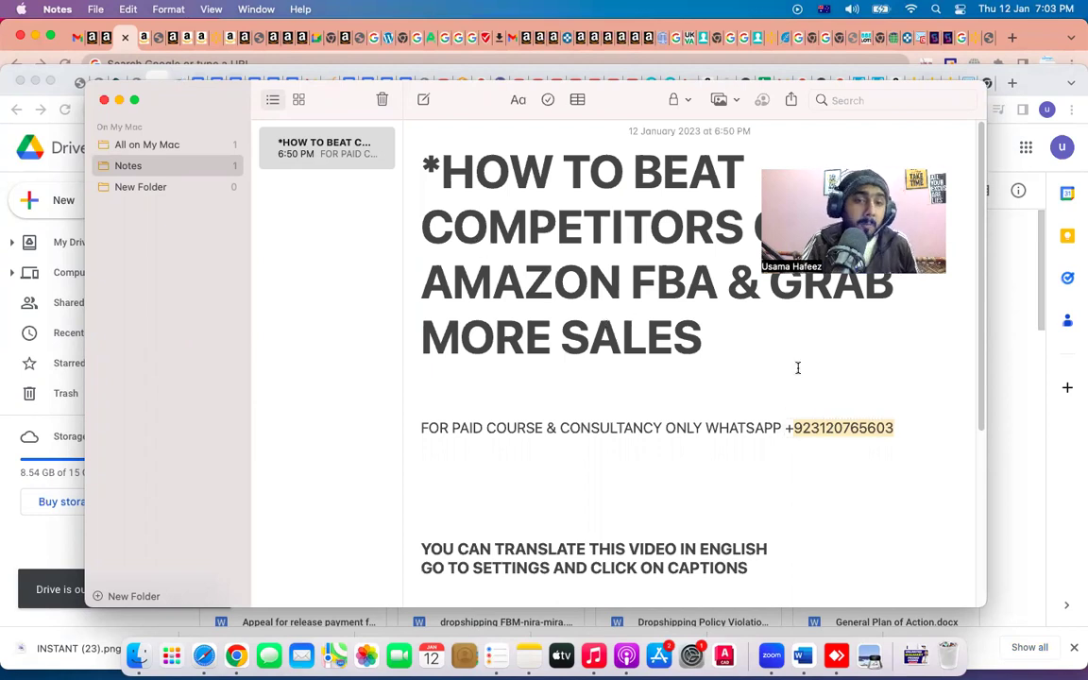
left_click(1017, 406)
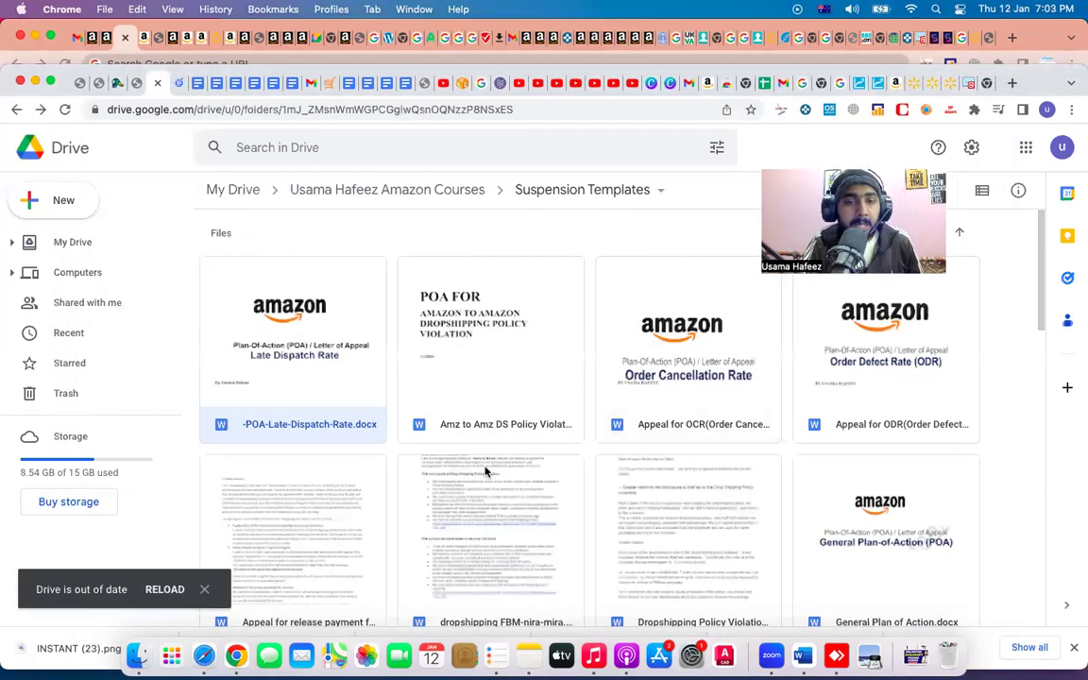
scroll(485, 473, "down", 5)
scroll(483, 476, "down", 5)
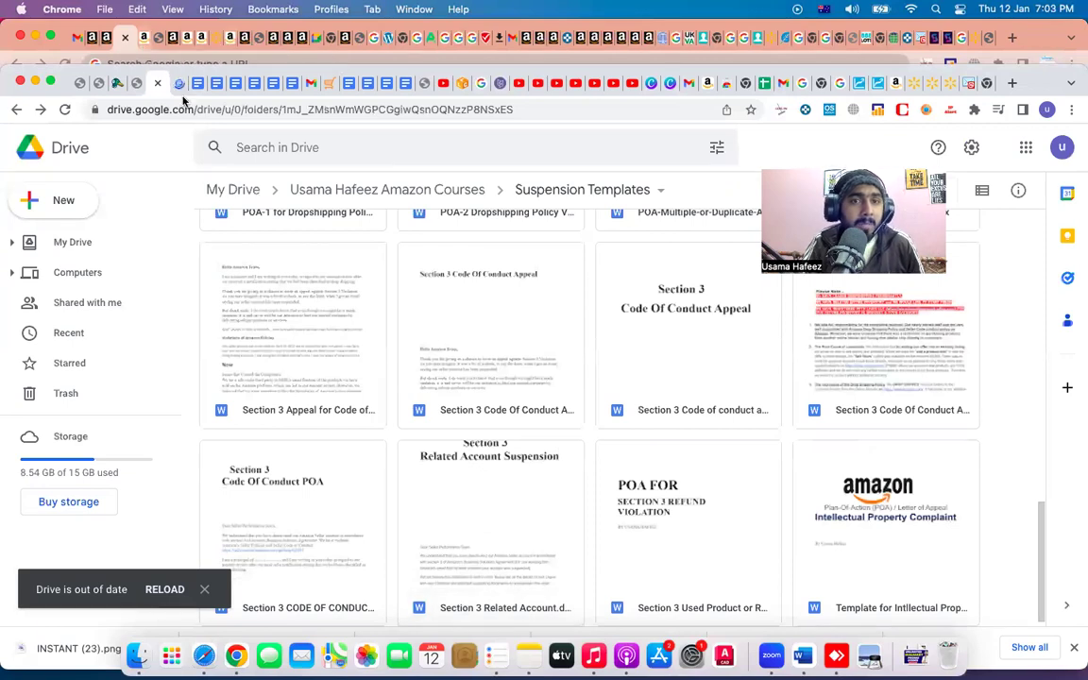
Read through the Late Dispatch Rate appeal letter in the -POA-Late-Dispatch-Rate document and return to the Suspension Templates folder.
double_click(269, 207)
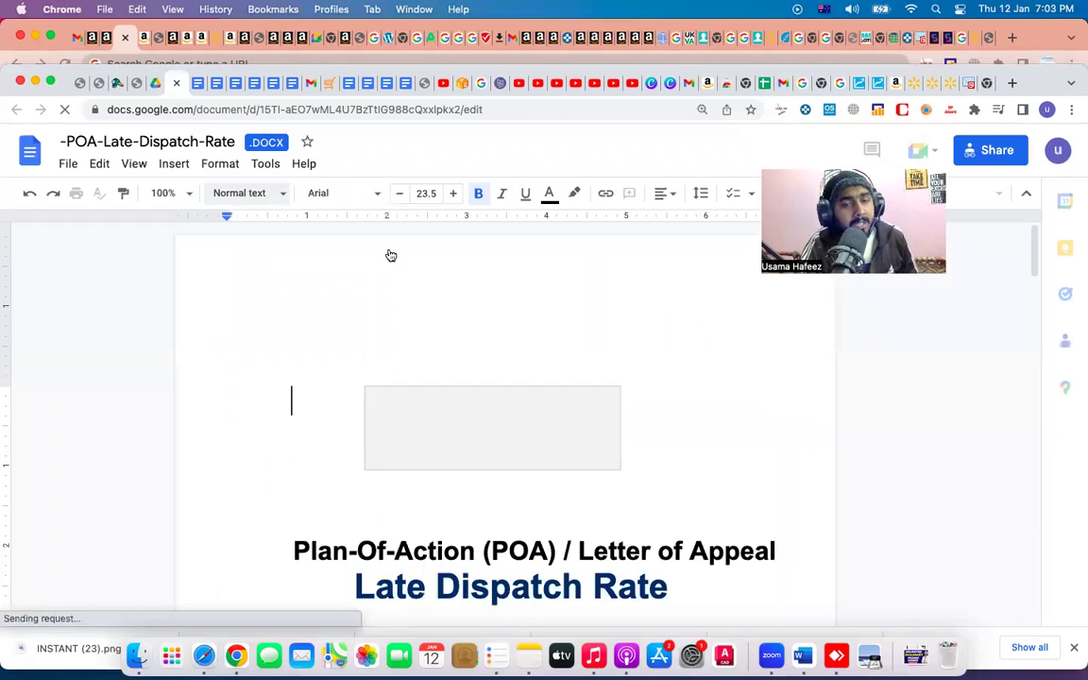
scroll(387, 247, "down", 5)
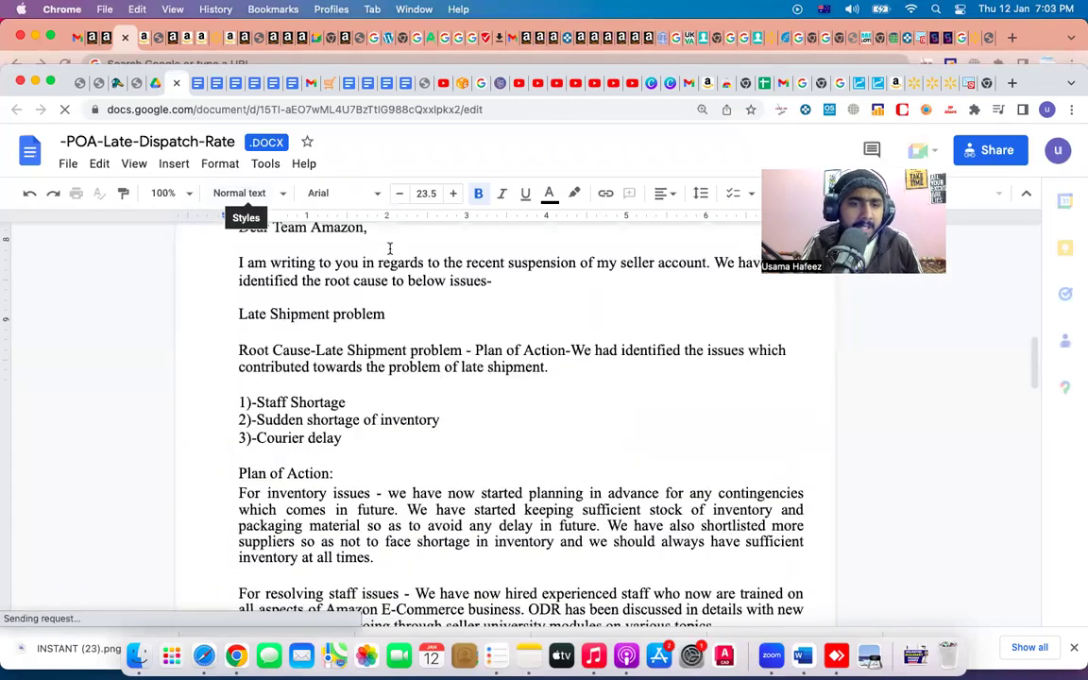
scroll(384, 280, "down", 15)
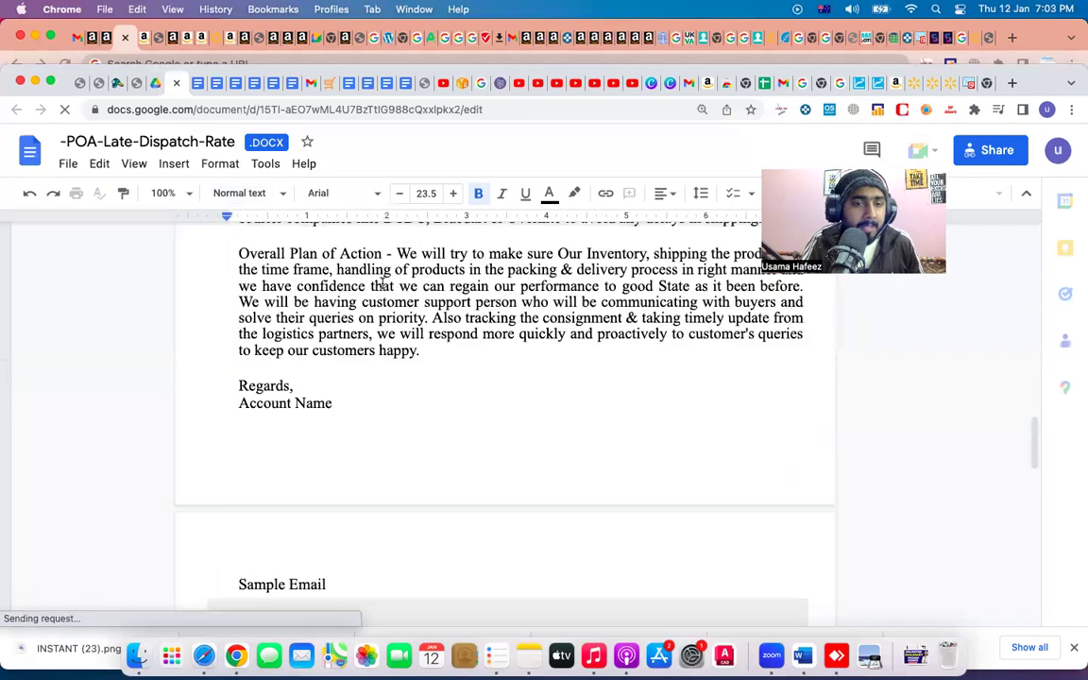
scroll(382, 283, "down", 2)
scroll(382, 283, "up", 5)
left_click(154, 84)
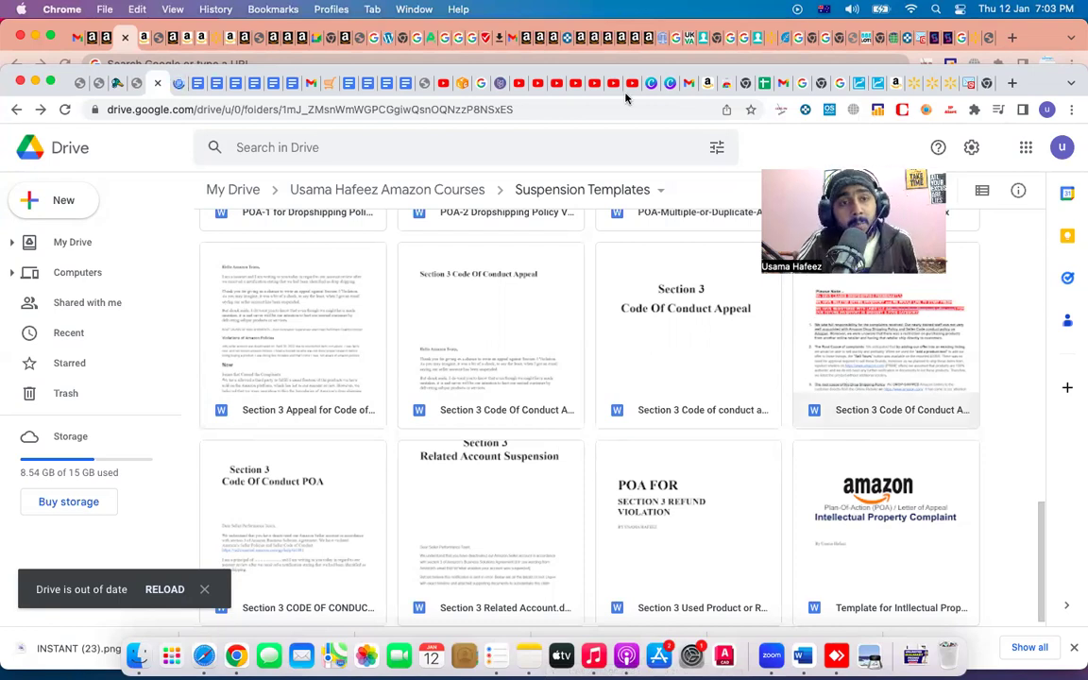
View the channel content page in YouTube Studio and switch to the Amazon search results for dog food.
left_click(534, 85)
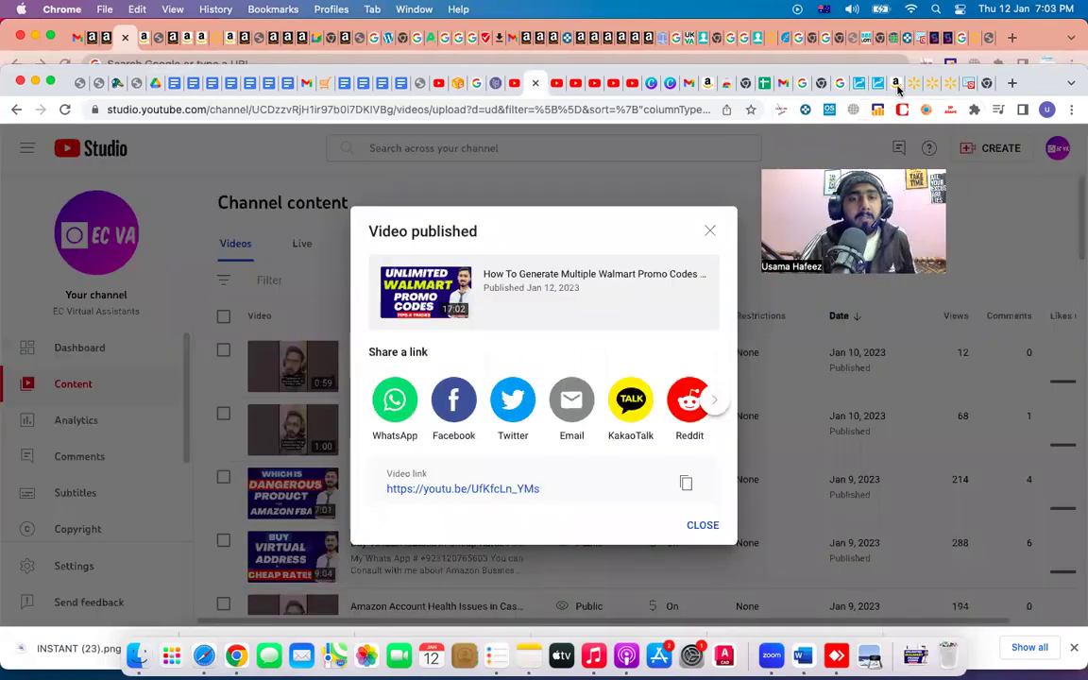
left_click(896, 84)
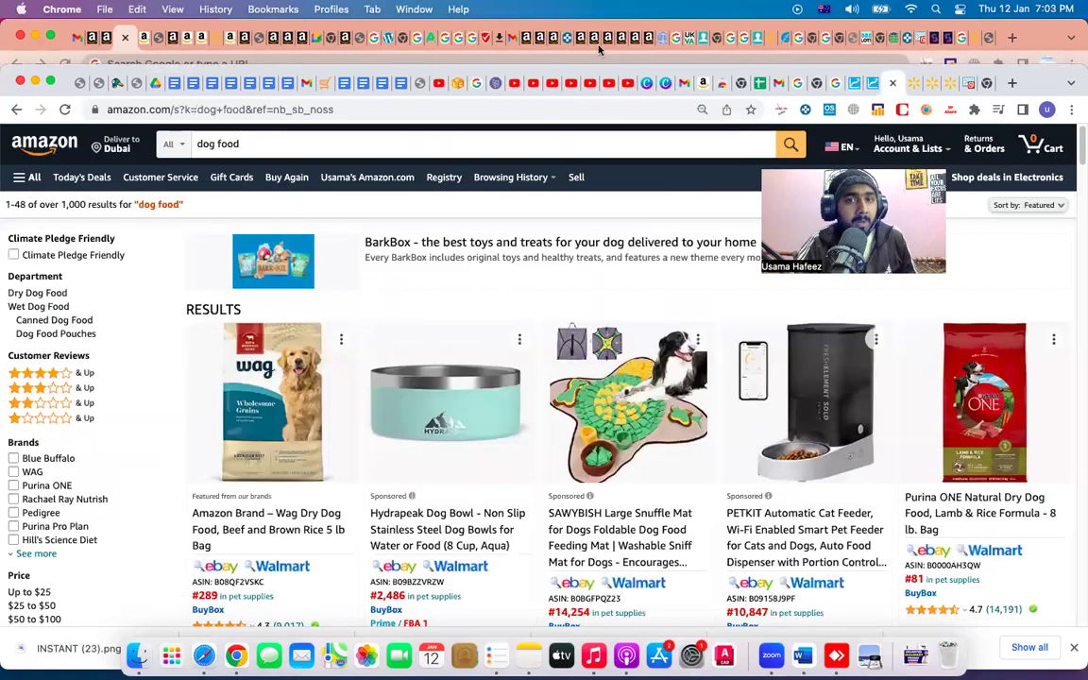